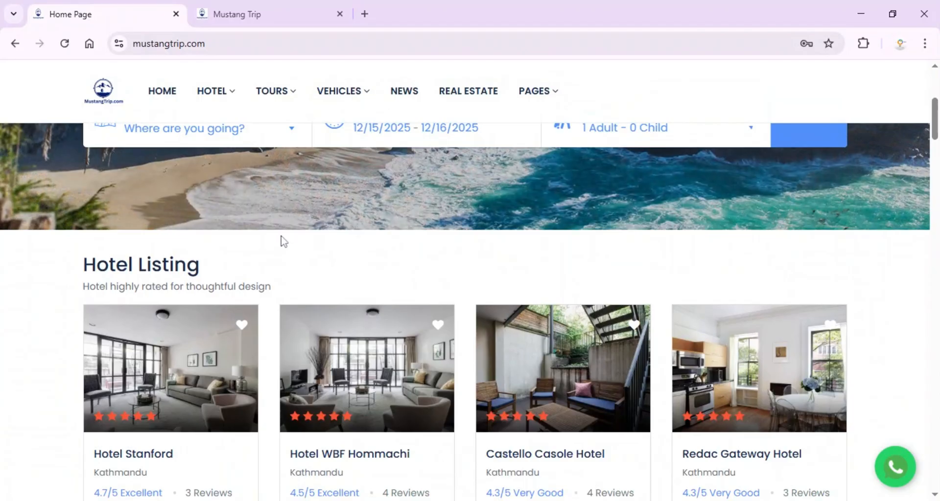
- Look through the Mustang Trip home page from the hotel listings down to the footer
scroll(283, 241, "down", 7)
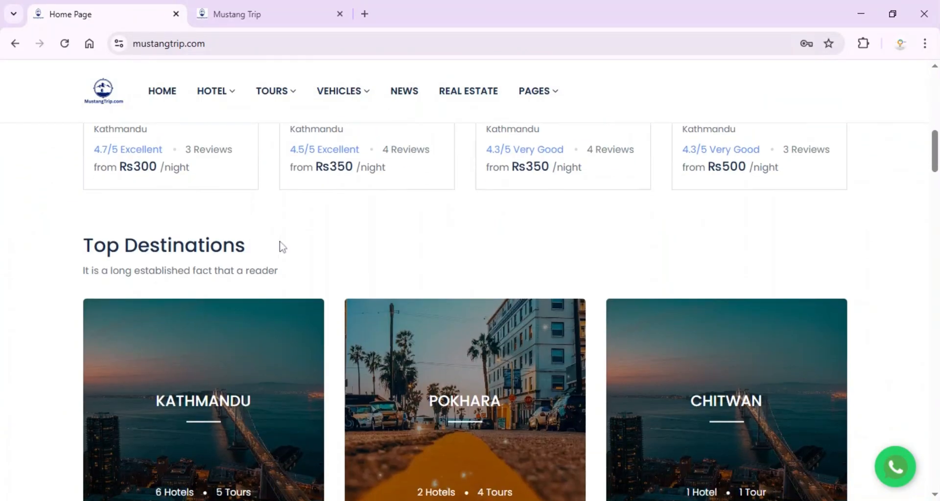
scroll(283, 248, "down", 3)
scroll(283, 247, "down", 8)
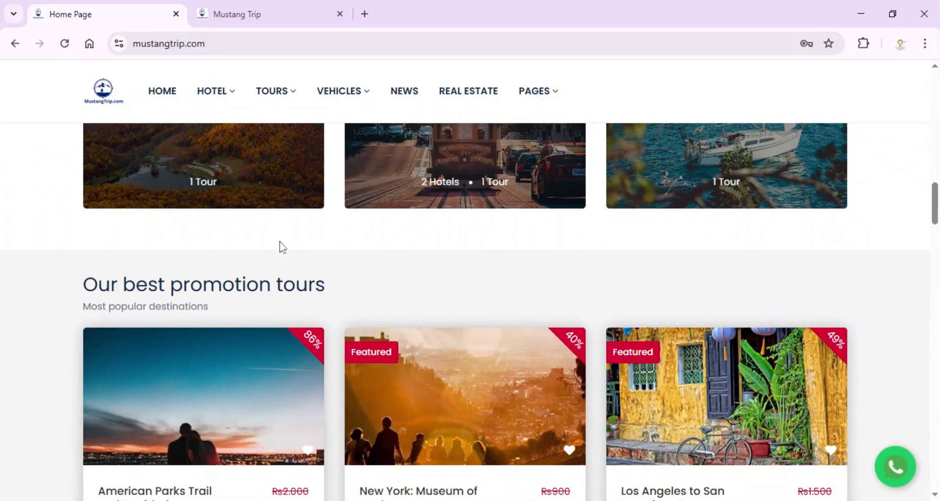
scroll(280, 245, "down", 9)
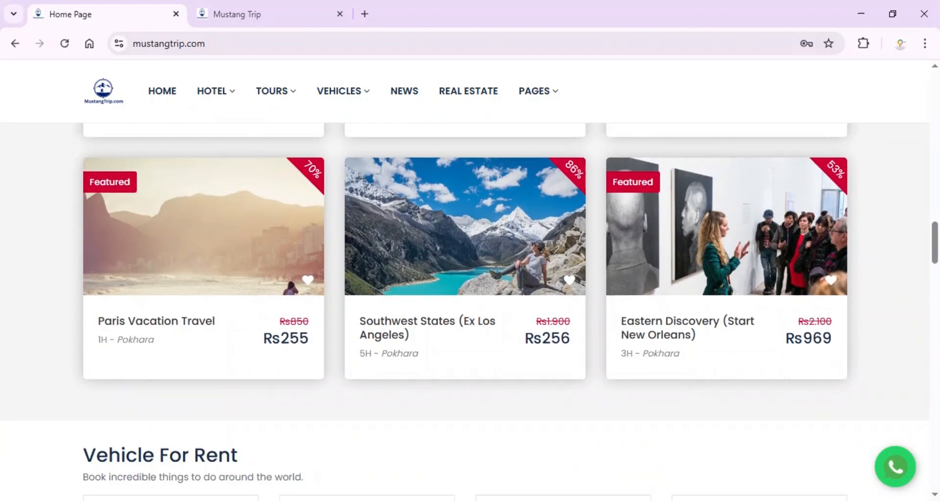
scroll(280, 248, "down", 20)
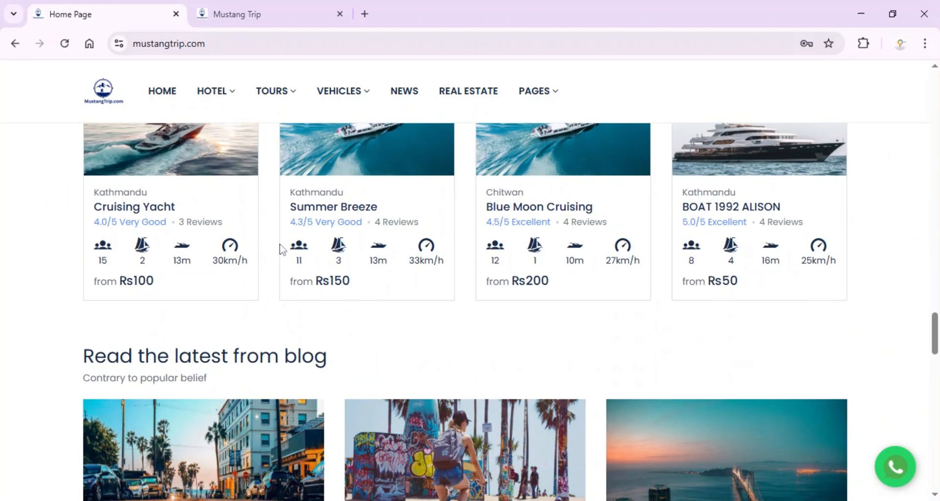
scroll(281, 249, "down", 18)
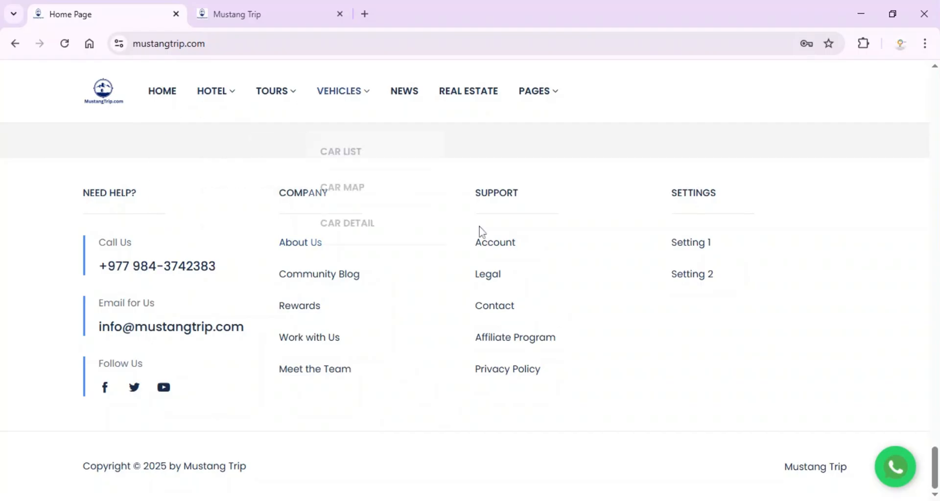
- Log in to the site's admin panel with the prefilled credentials and open its General Settings
left_click(243, 21)
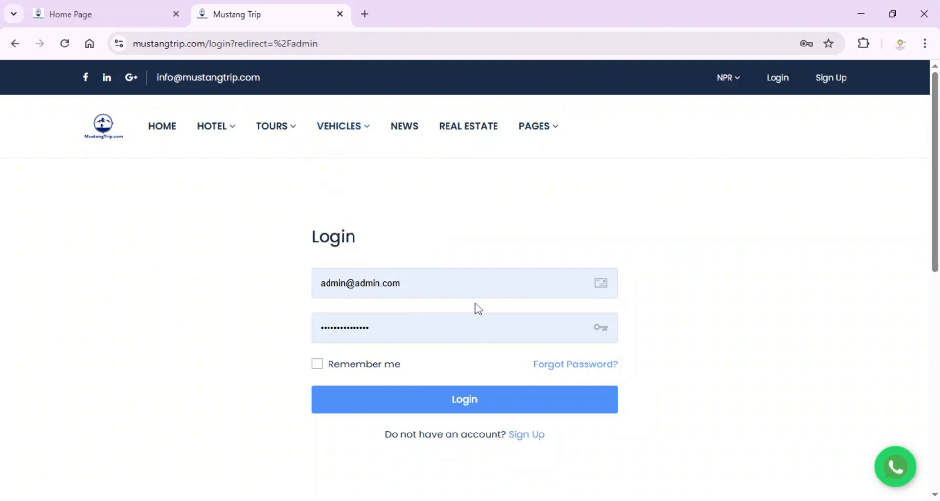
left_click(451, 402)
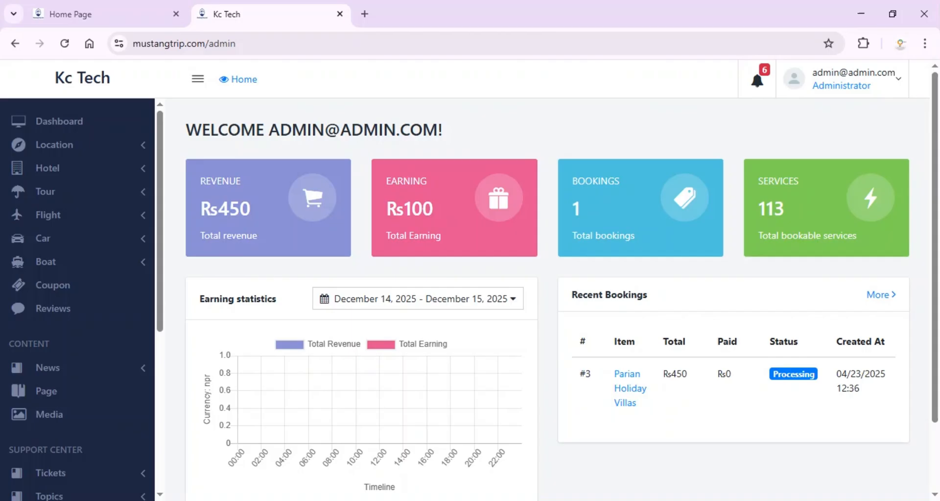
scroll(57, 394, "down", 6)
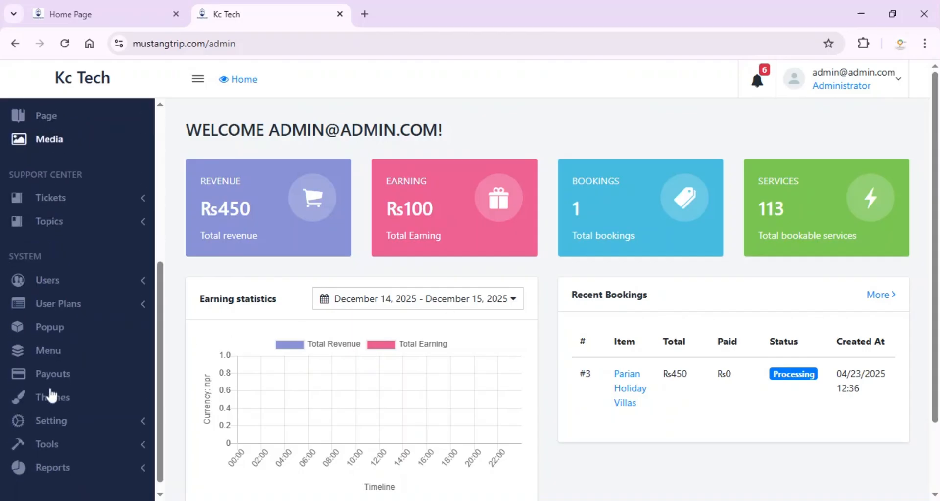
left_click(51, 417)
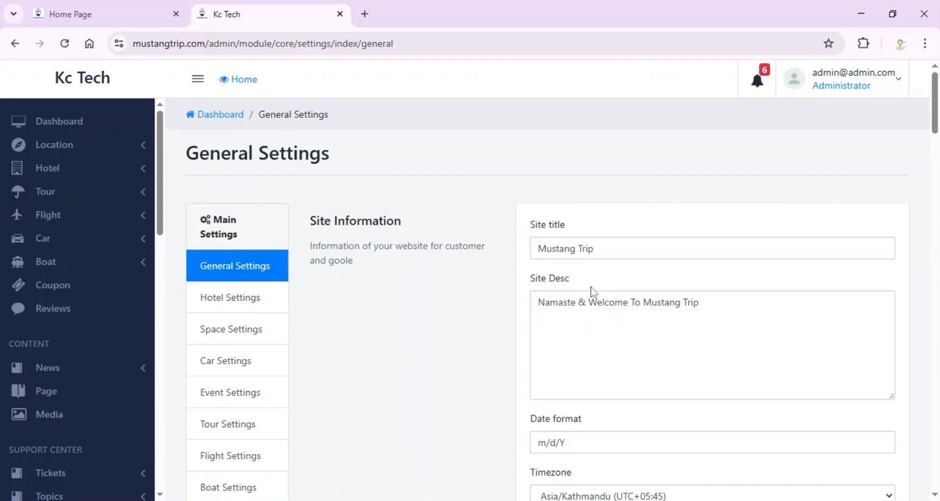
- Examine the site information settings, including the date format, timezone and choices for the first day of the week
scroll(637, 314, "down", 4)
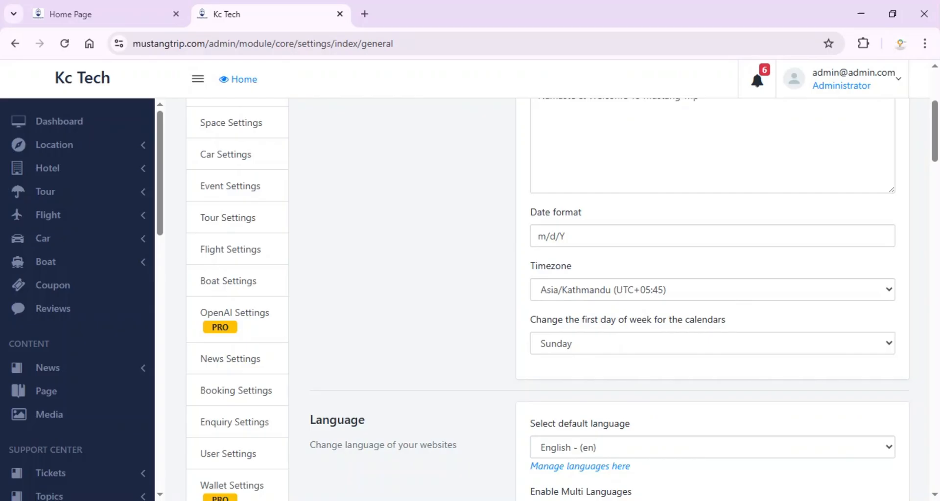
left_click(581, 346)
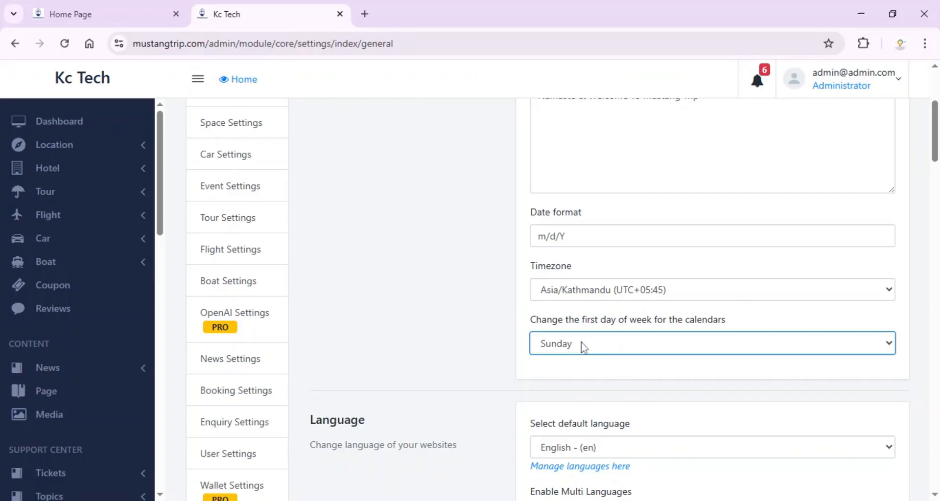
left_click(430, 336)
- Enable Multi Languages in the language settings and save the general settings
scroll(375, 320, "down", 3)
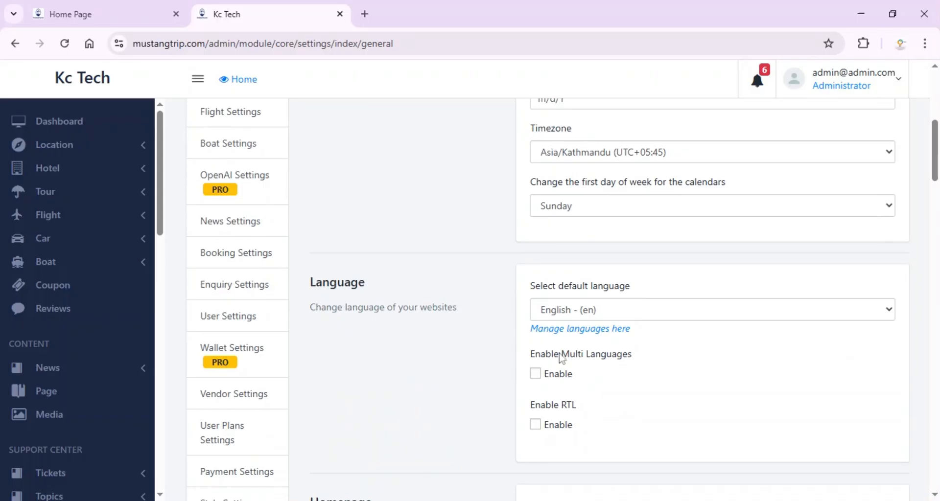
scroll(537, 363, "down", 2)
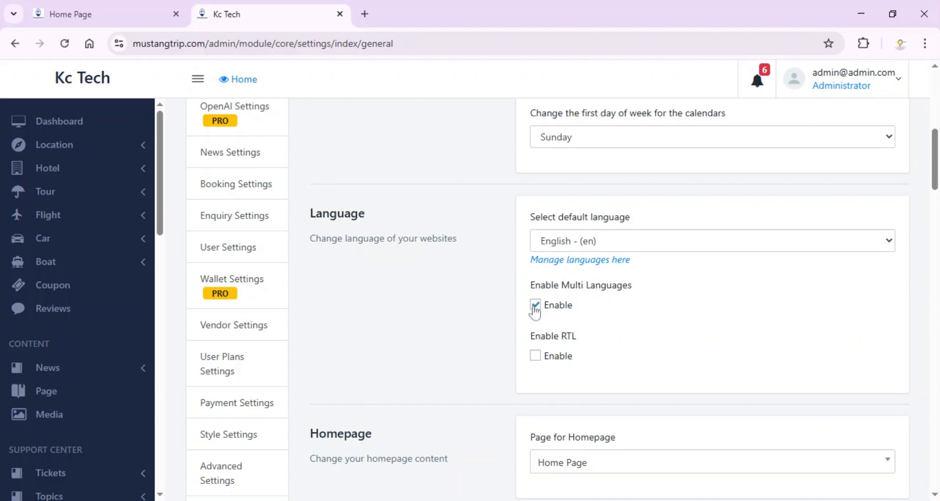
scroll(667, 342, "down", 20)
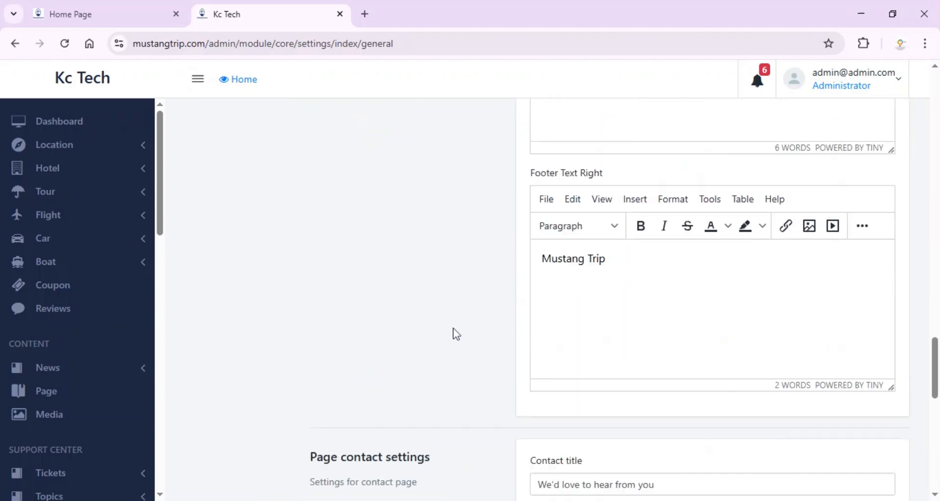
scroll(457, 334, "down", 6)
left_click(888, 443)
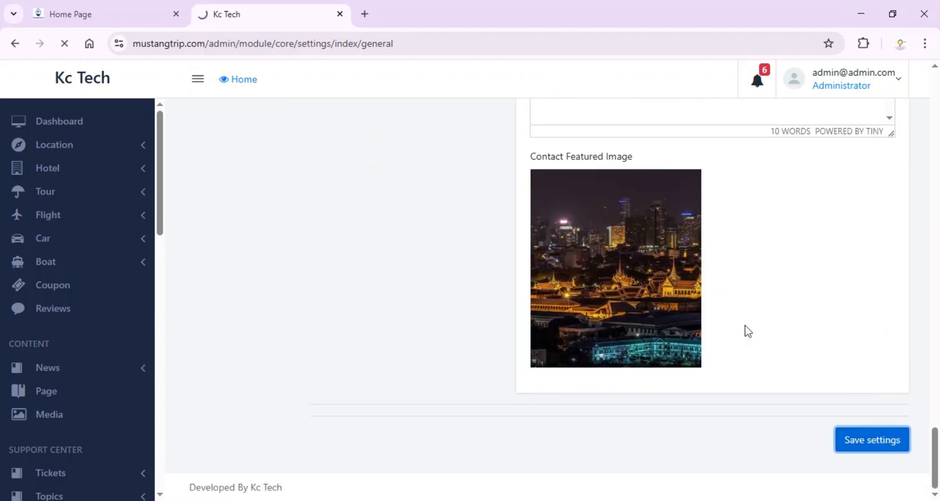
- Reload the public home page and check the languages offered in its language switcher
left_click(112, 5)
scroll(182, 171, "up", 10)
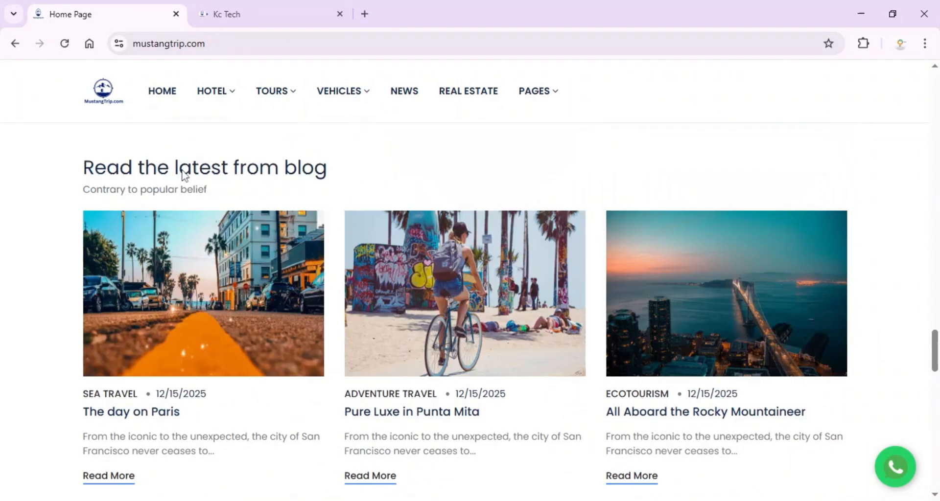
scroll(182, 172, "up", 15)
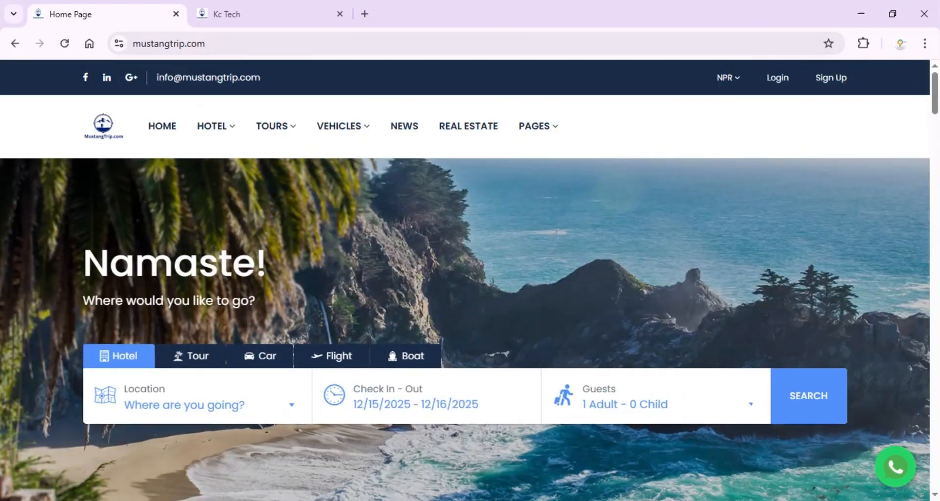
left_click(64, 43)
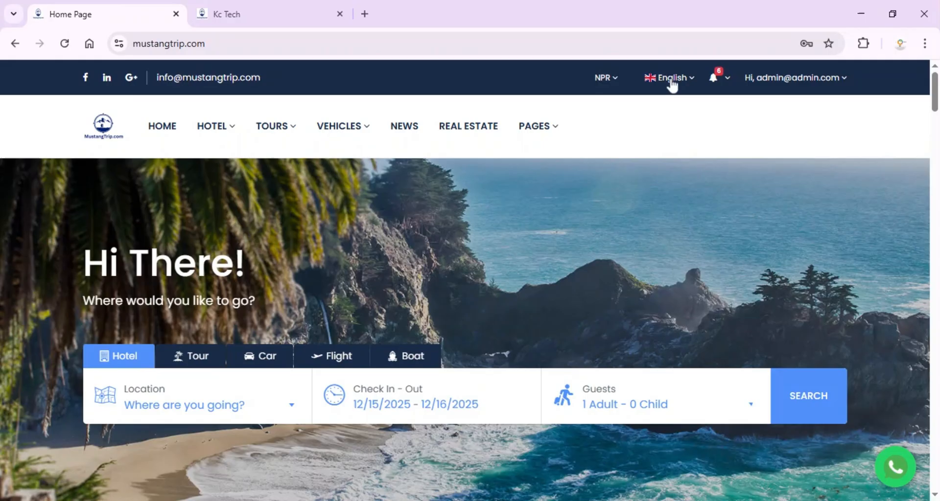
left_click(672, 81)
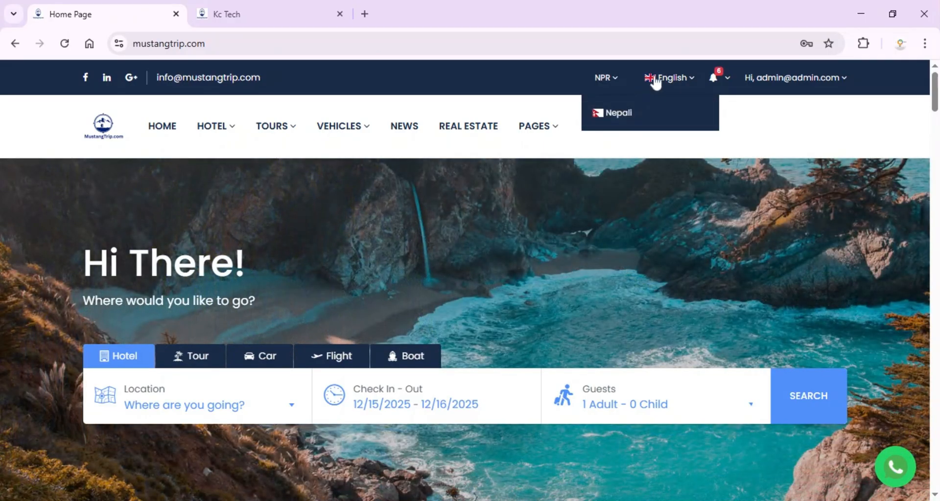
left_click(655, 81)
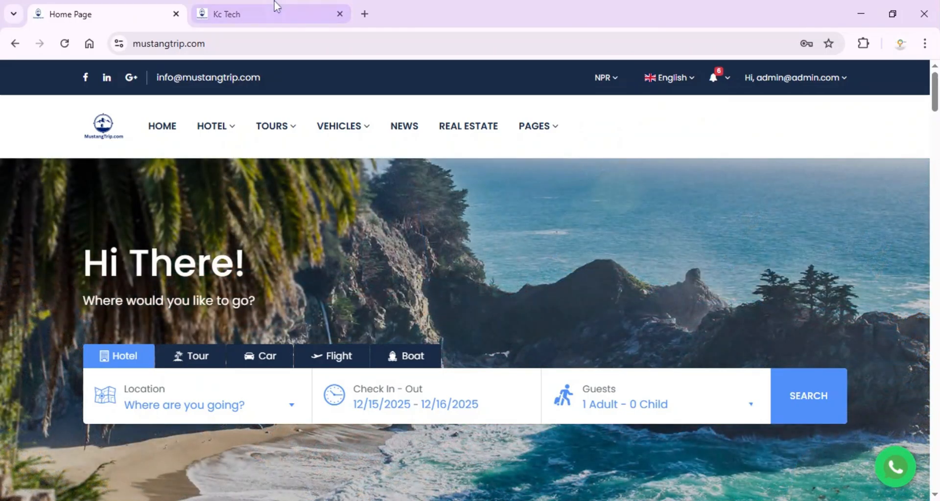
- Disable Multi Languages in the admin panel's general settings and save the settings
left_click(273, 8)
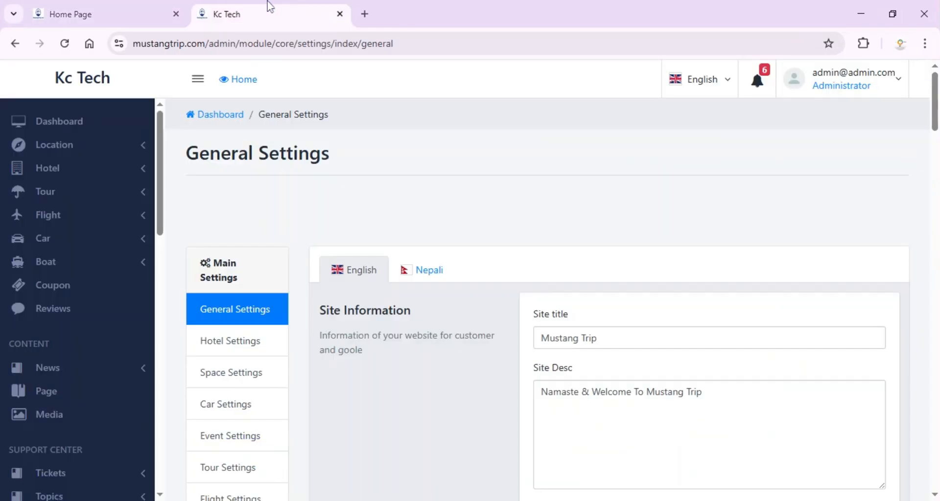
scroll(649, 295, "down", 15)
scroll(601, 284, "up", 5)
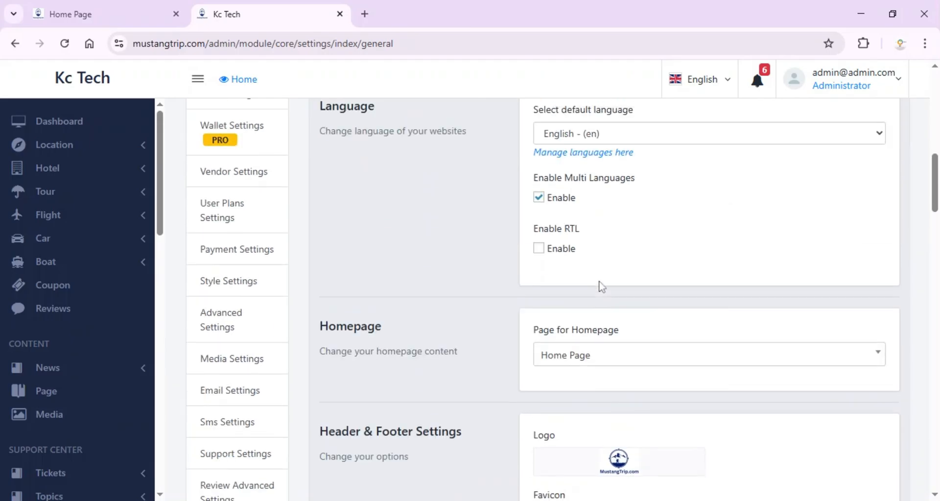
left_click(545, 259)
scroll(592, 267, "down", 10)
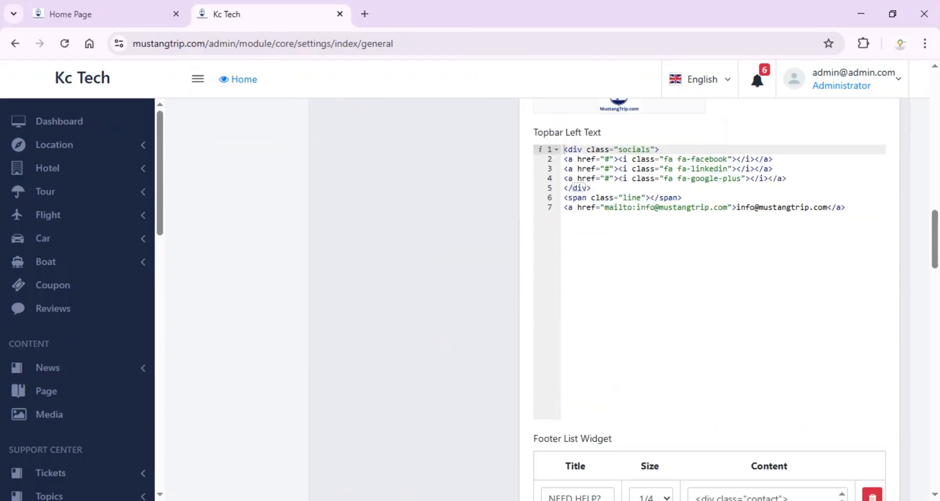
scroll(873, 392, "down", 15)
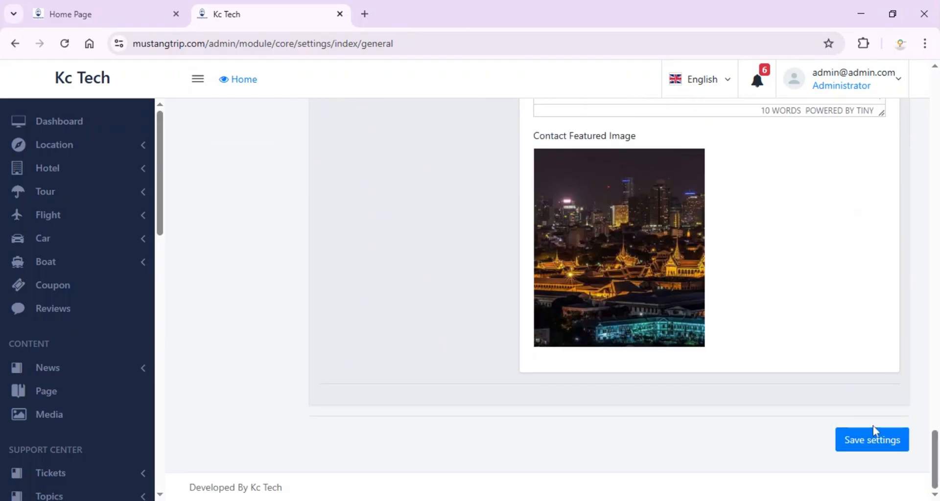
left_click(873, 436)
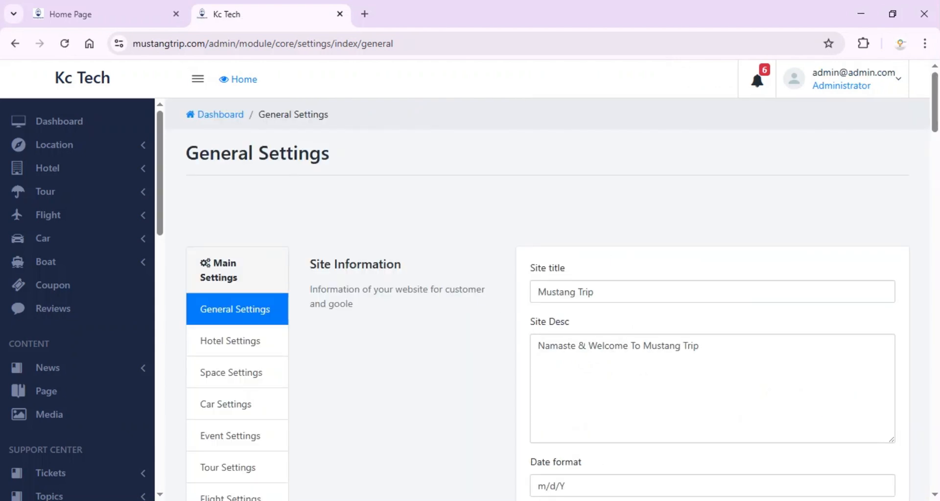
- Examine the Enable RTL option and the default language choices in the language settings
scroll(587, 318, "down", 10)
scroll(540, 297, "up", 3)
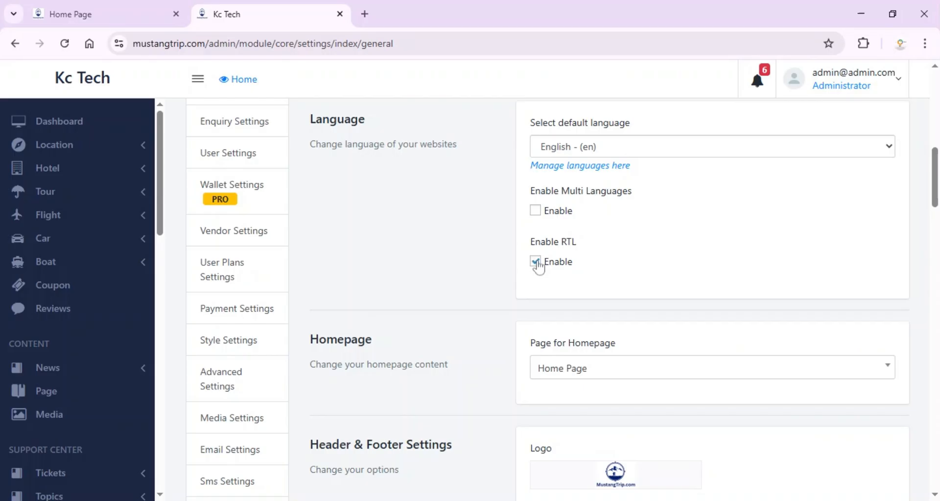
left_click(560, 149)
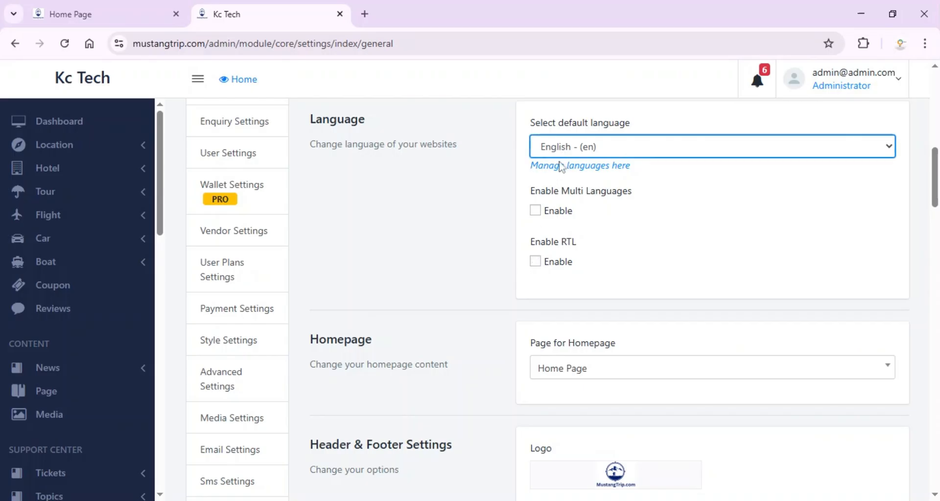
left_click(411, 214)
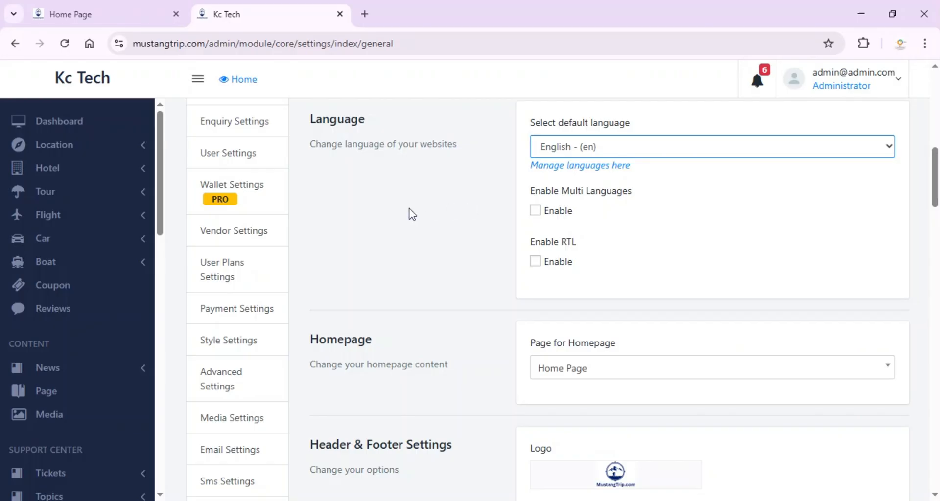
- Examine the homepage, logo and favicon settings, and locate the logo on the public home page
scroll(410, 214, "down", 3)
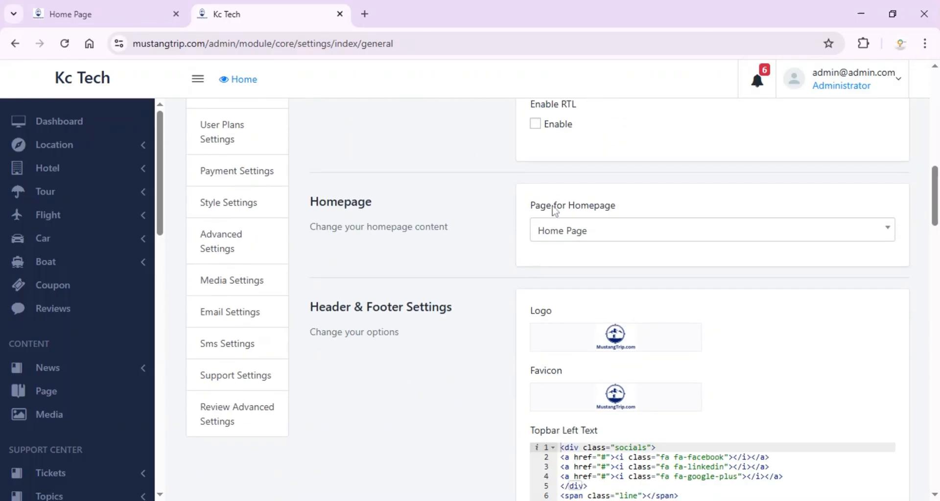
scroll(333, 287, "down", 1)
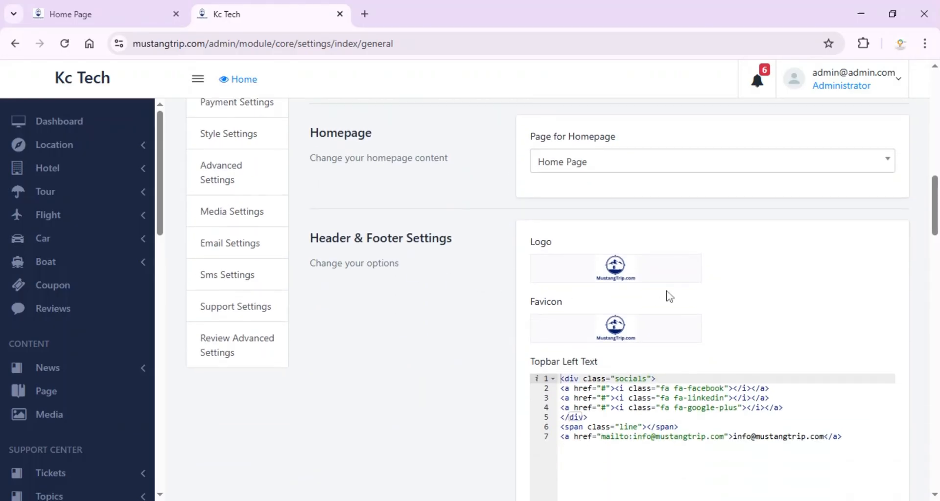
mouse_move(629, 266)
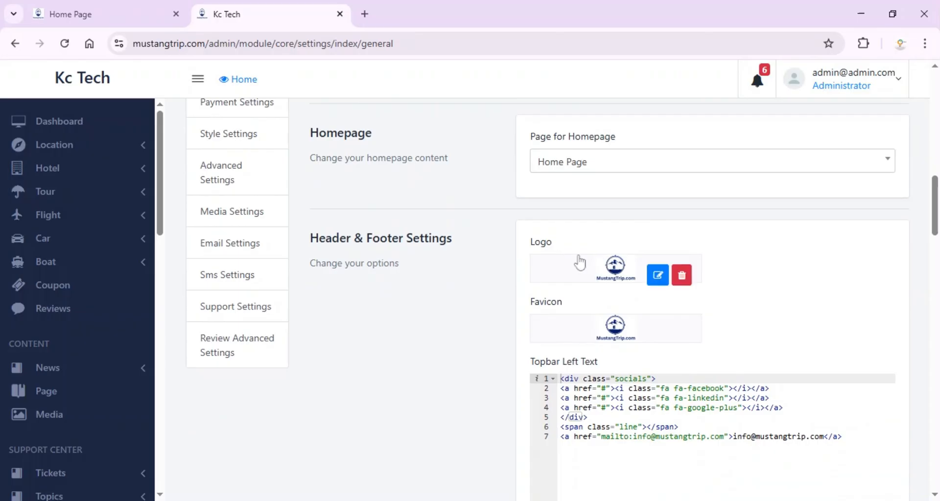
left_click(70, 6)
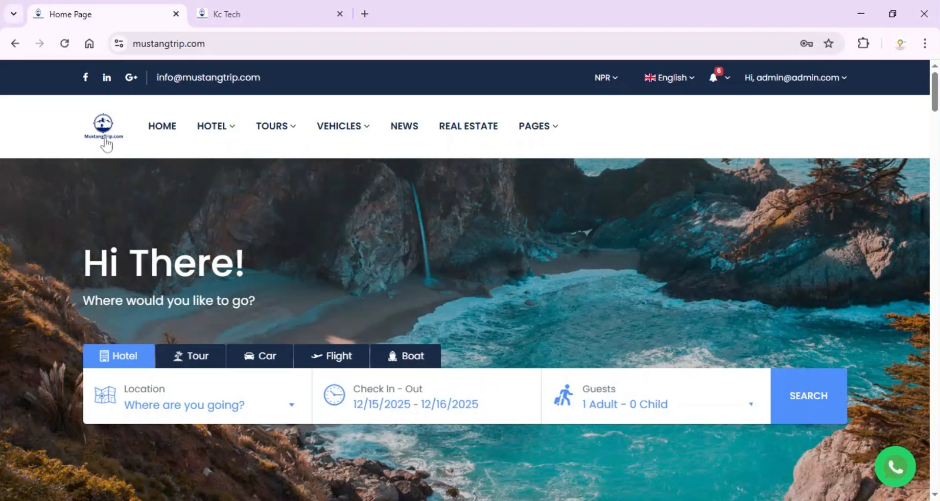
- Examine the Topbar Left Text code in the general settings and compare it with the public home page's top bar
left_click(242, 11)
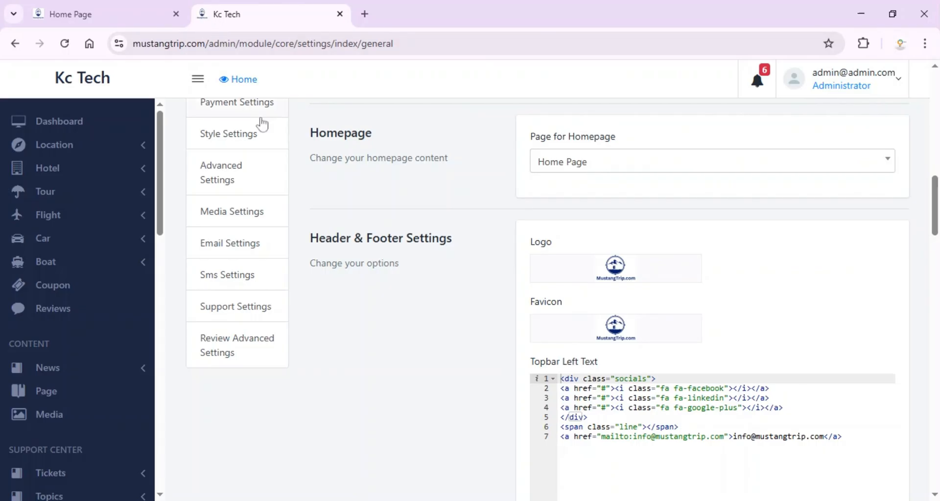
scroll(420, 266, "down", 3)
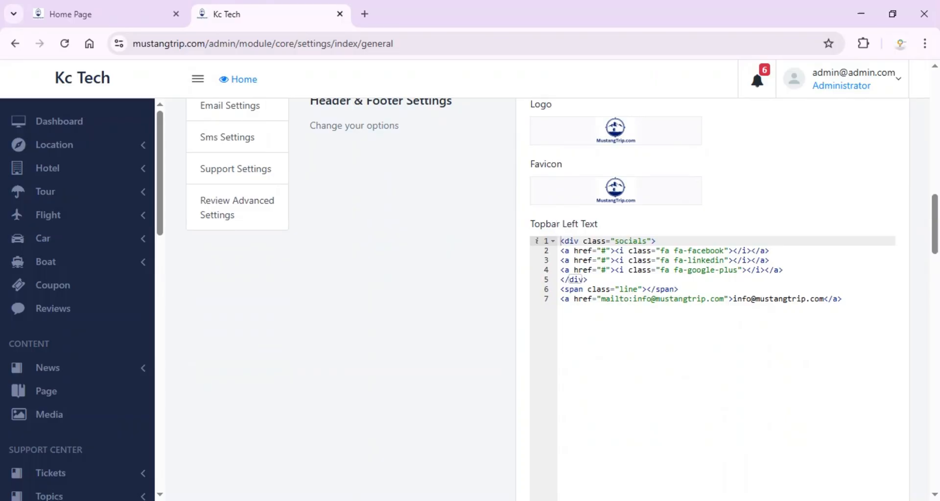
left_click(126, 7)
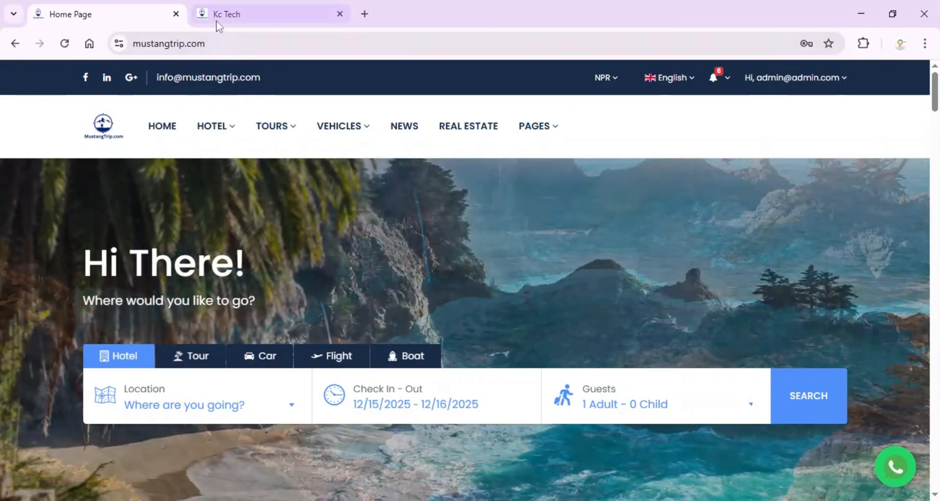
- Examine the Footer List Widget in the general settings and find the matching footer on the public home page
left_click(248, 14)
scroll(403, 174, "down", 5)
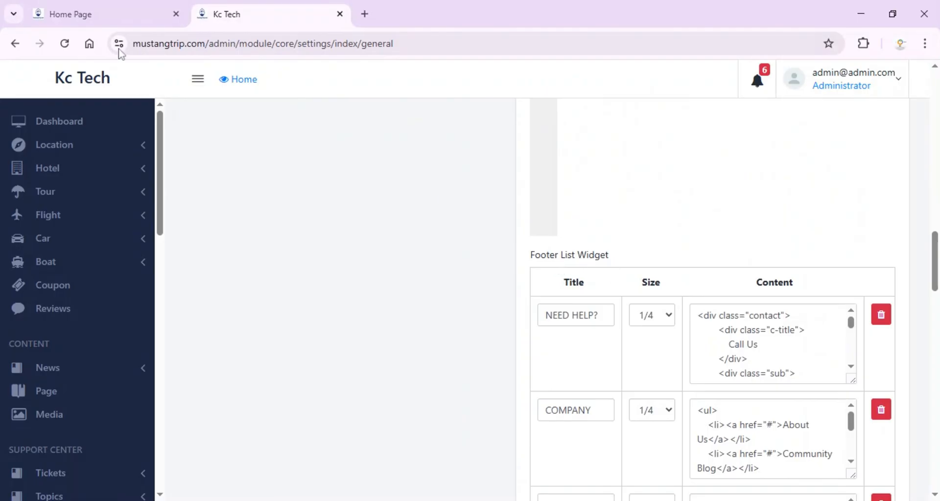
left_click(93, 14)
scroll(346, 315, "down", 5)
scroll(346, 315, "down", 20)
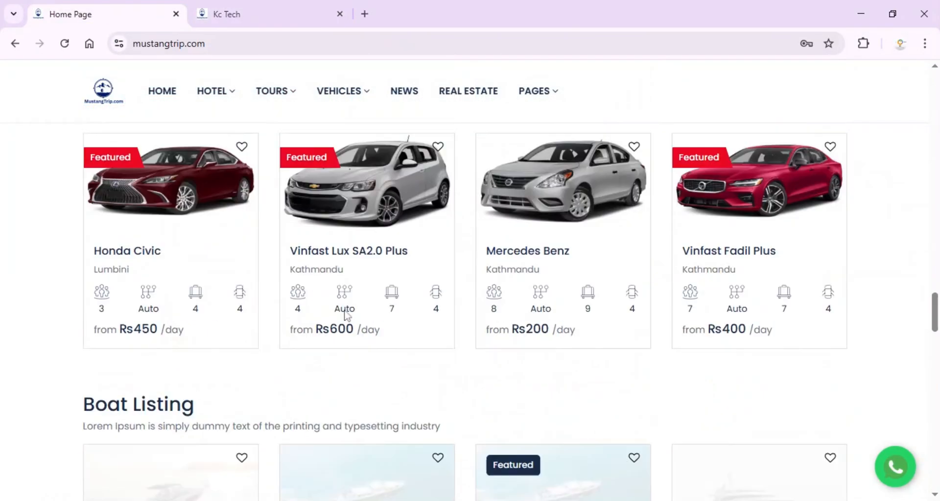
scroll(346, 323, "down", 5)
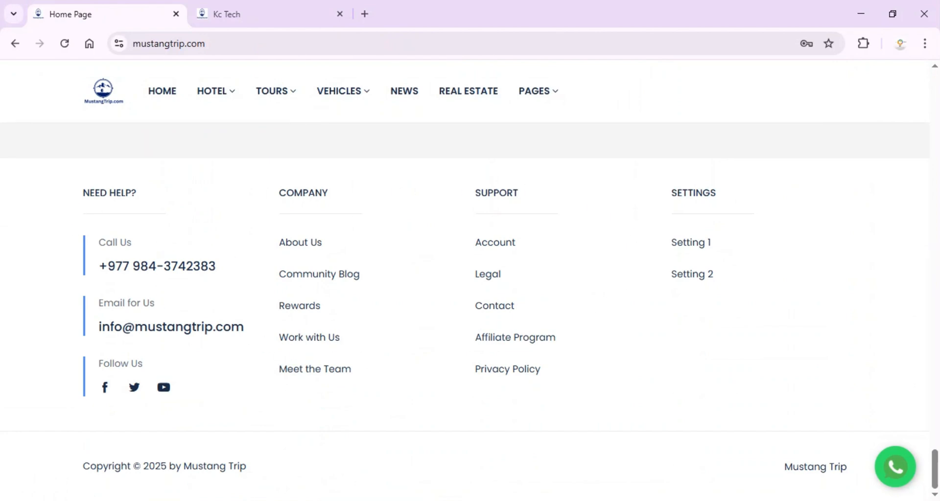
- Compare the content of the NEED HELP?, COMPANY, SUPPORT and SETTINGS footer widgets with the public home page's footer columns
left_click(250, 14)
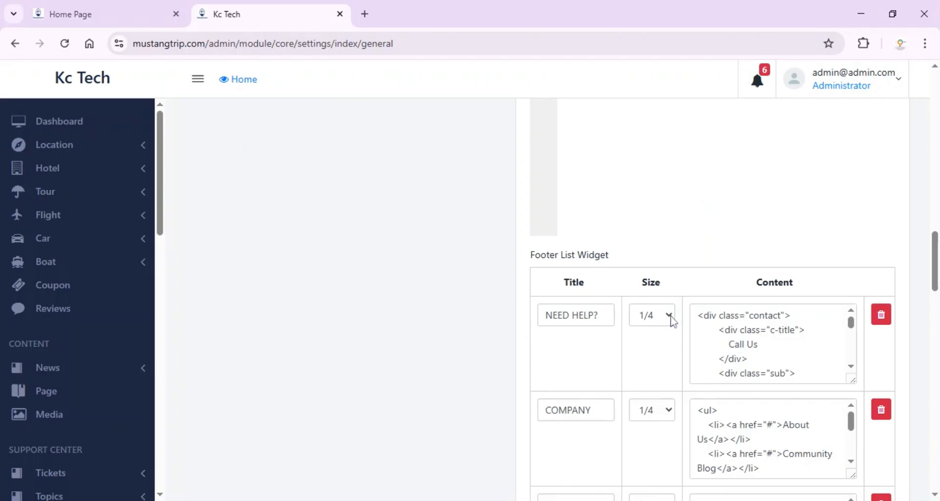
scroll(691, 325, "down", 3)
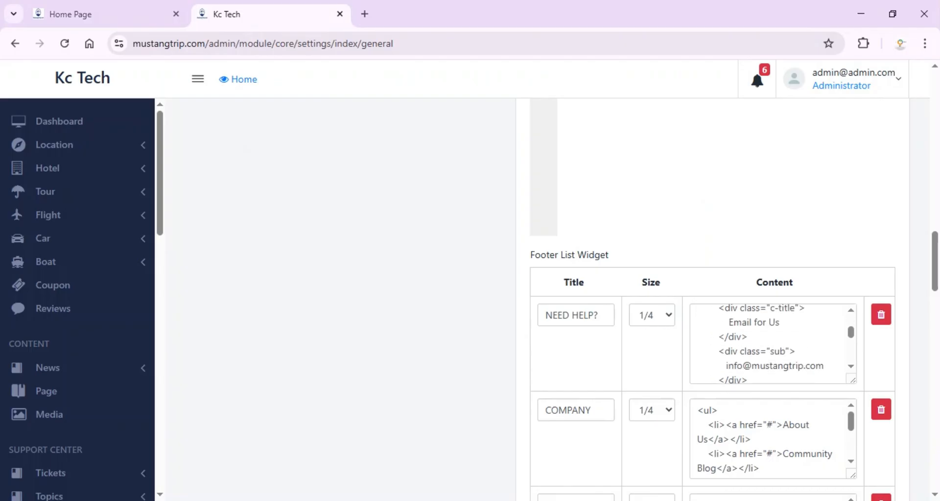
scroll(773, 344, "down", 6)
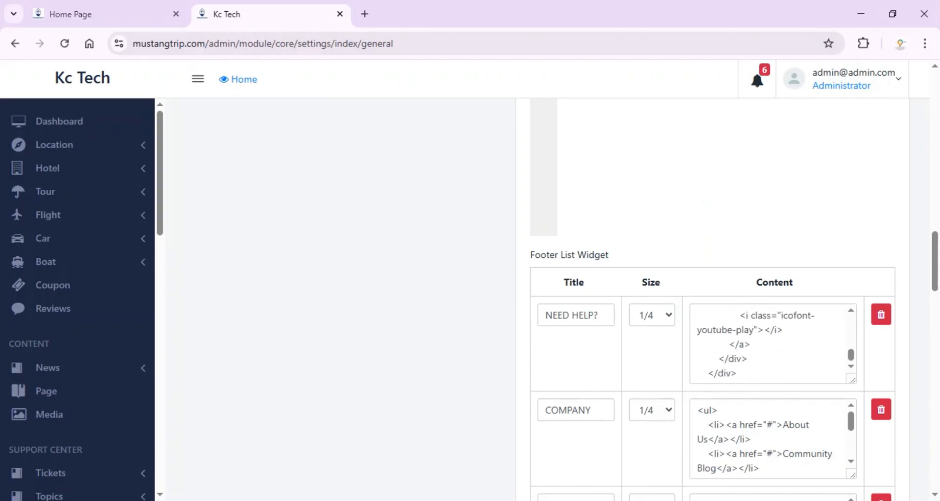
scroll(690, 358, "down", 5)
left_click(75, 16)
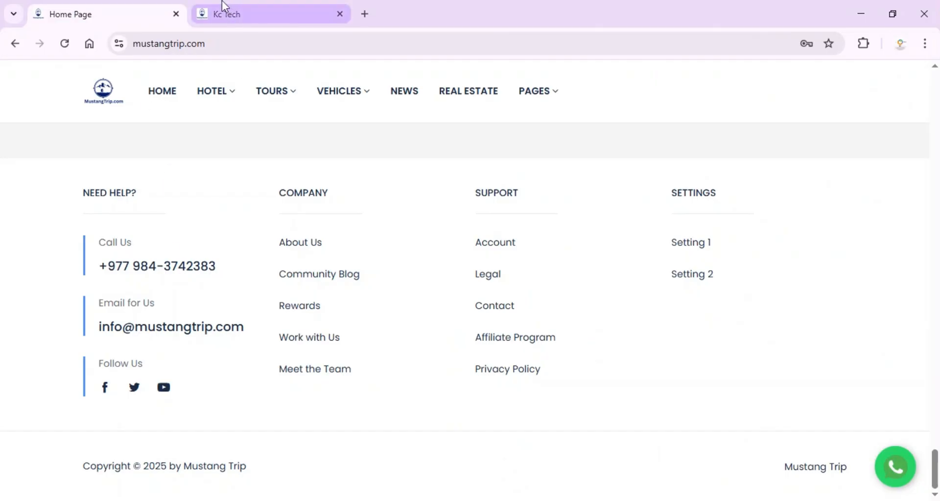
left_click(224, 15)
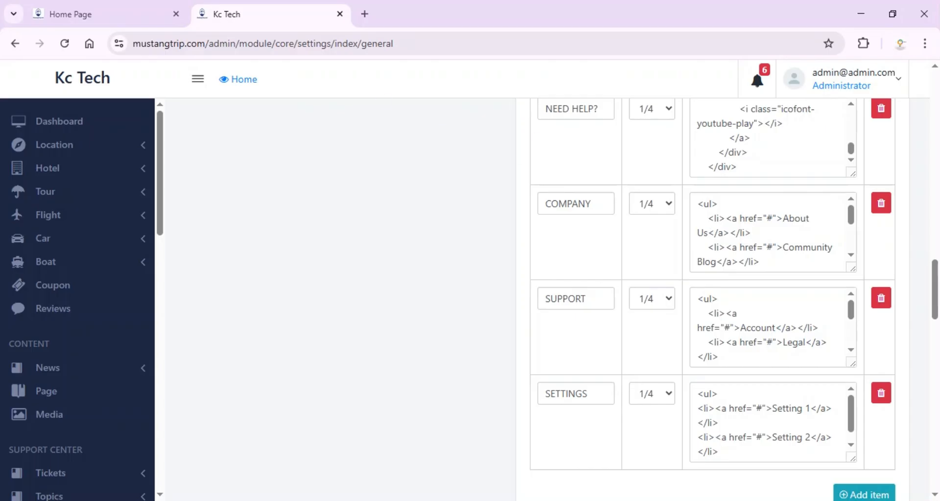
left_click(107, 2)
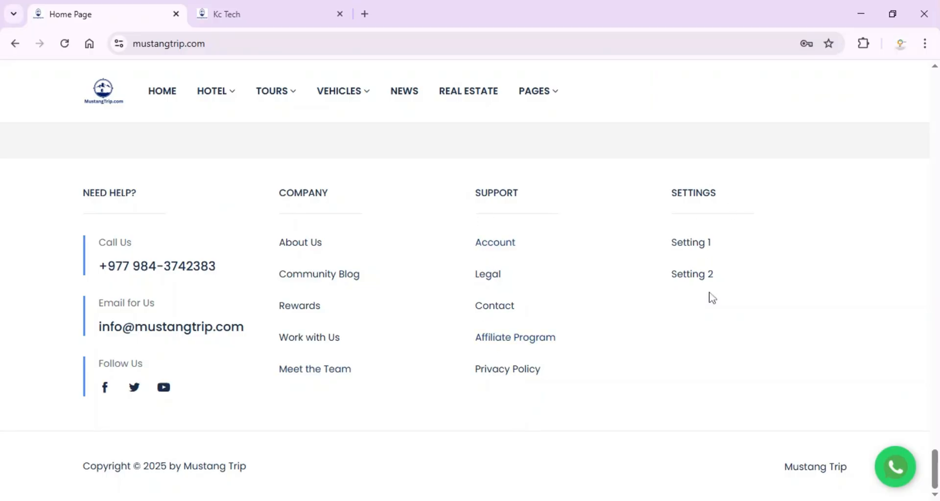
left_click(267, 6)
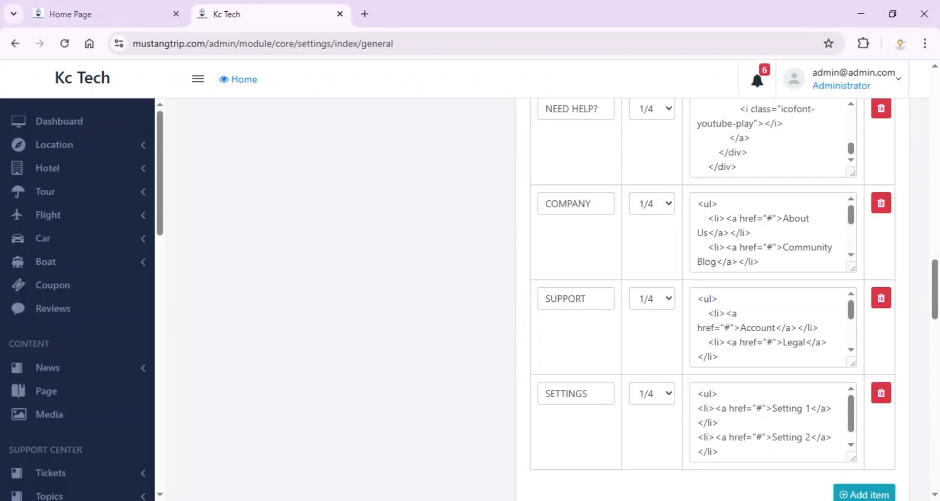
- Examine the left and right footer texts and the contact page settings in the general settings
scroll(716, 367, "down", 5)
scroll(536, 298, "down", 5)
scroll(536, 298, "up", 5)
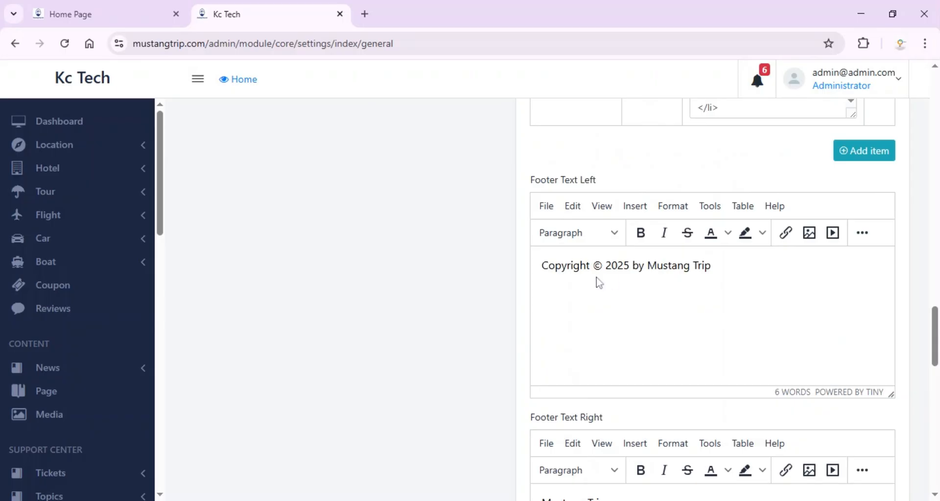
scroll(598, 279, "down", 10)
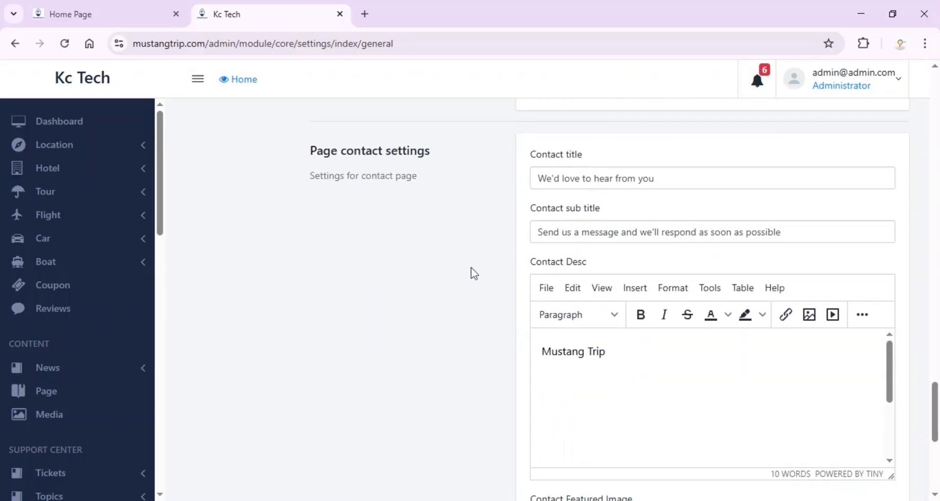
scroll(389, 210, "down", 7)
- Open the Hotel Settings and examine the list of main settings sections alongside the hotel search page's general options
scroll(403, 259, "up", 20)
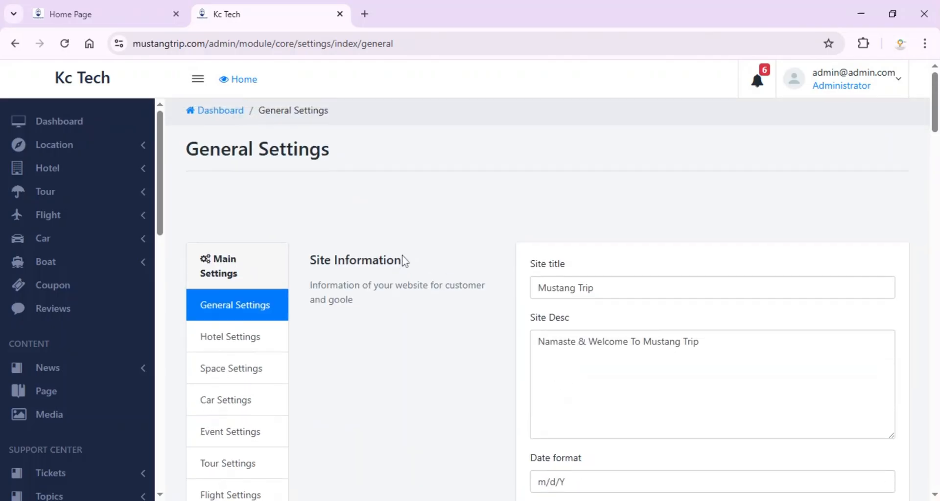
scroll(405, 262, "down", 3)
left_click(249, 216)
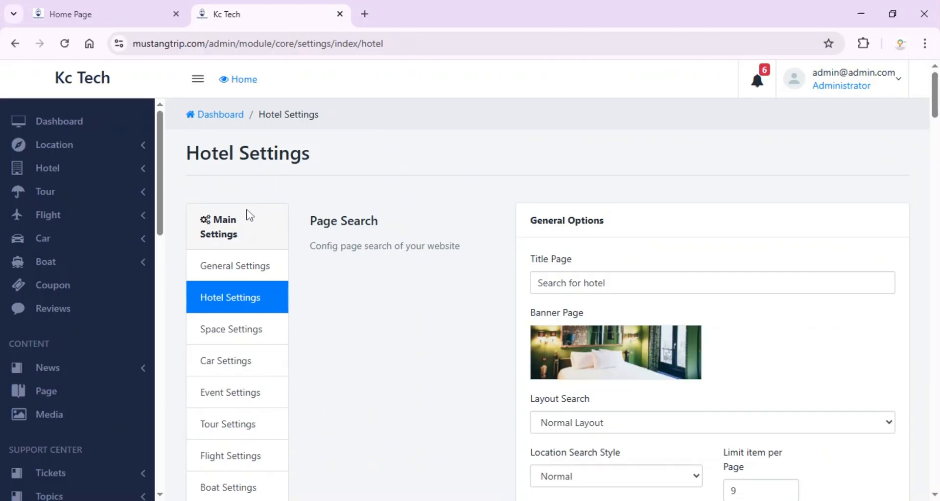
scroll(252, 208, "down", 2)
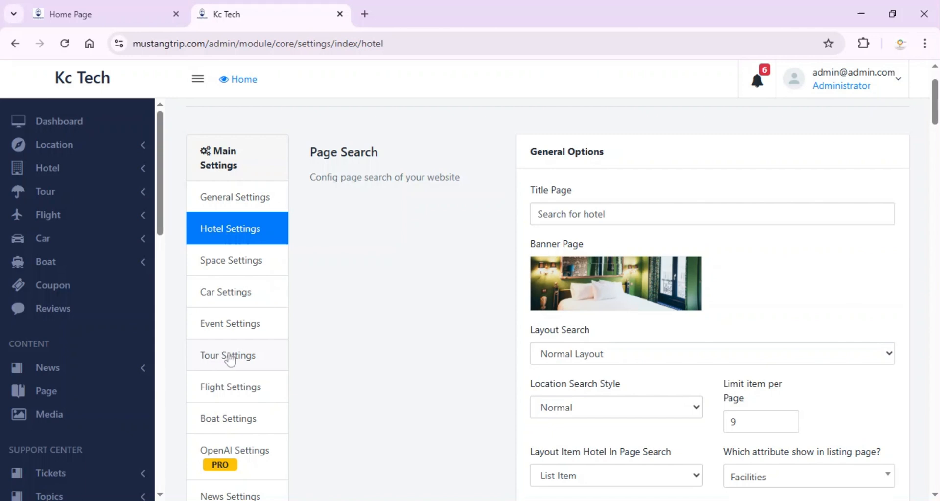
scroll(219, 343, "down", 1)
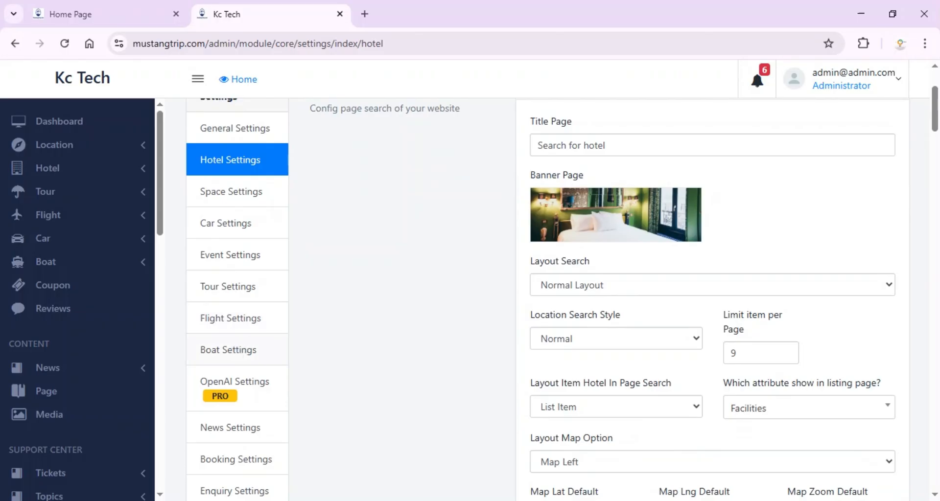
scroll(241, 353, "down", 2)
scroll(243, 352, "up", 3)
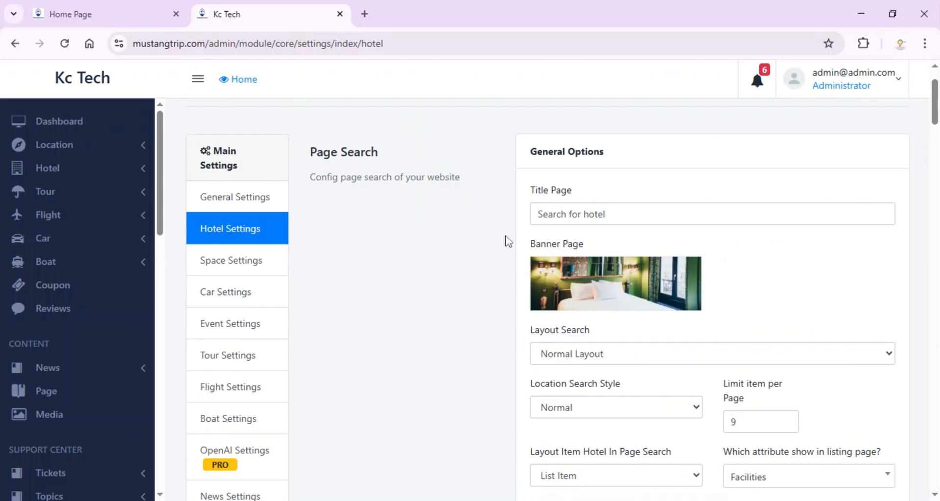
- Examine the hotel search page's layout and map options, its search form fields and its map search fields
scroll(561, 248, "down", 3)
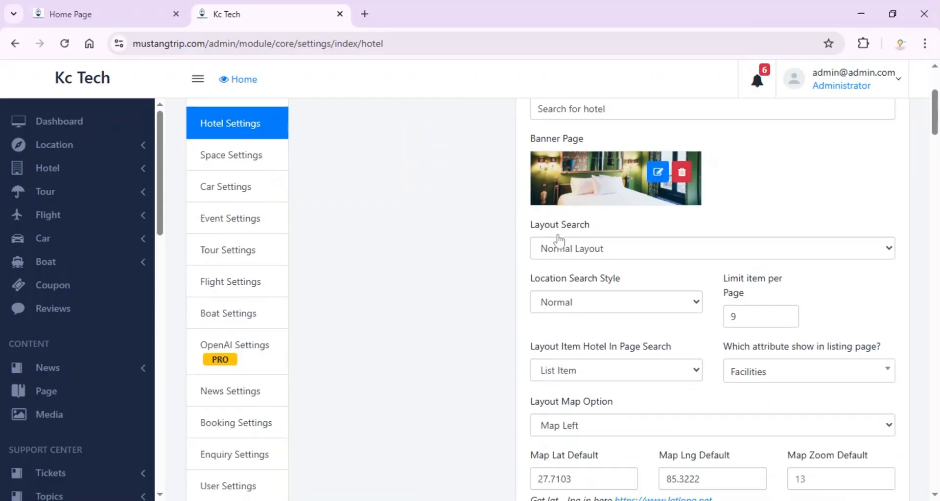
scroll(560, 241, "down", 1)
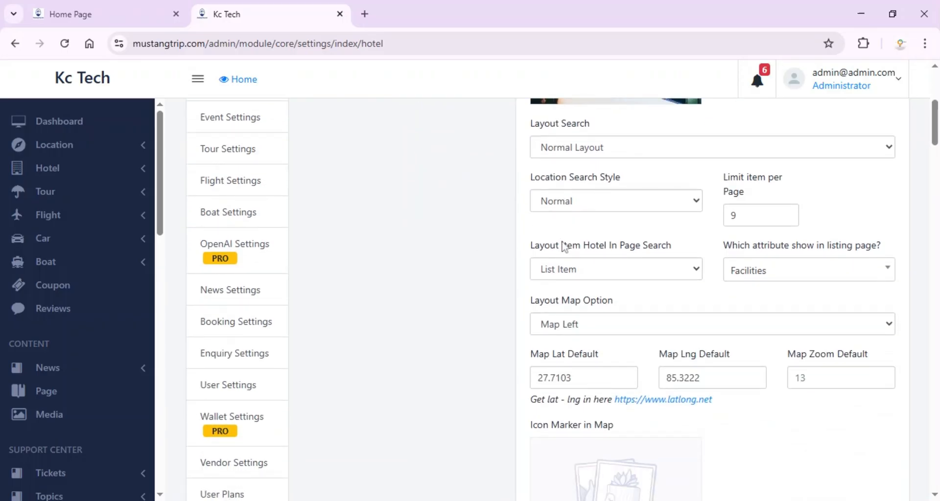
scroll(567, 246, "down", 10)
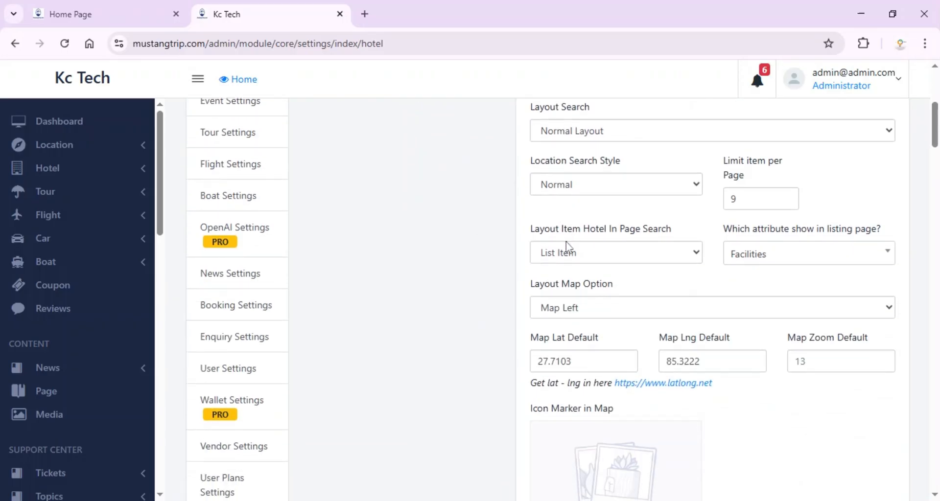
scroll(567, 246, "down", 10)
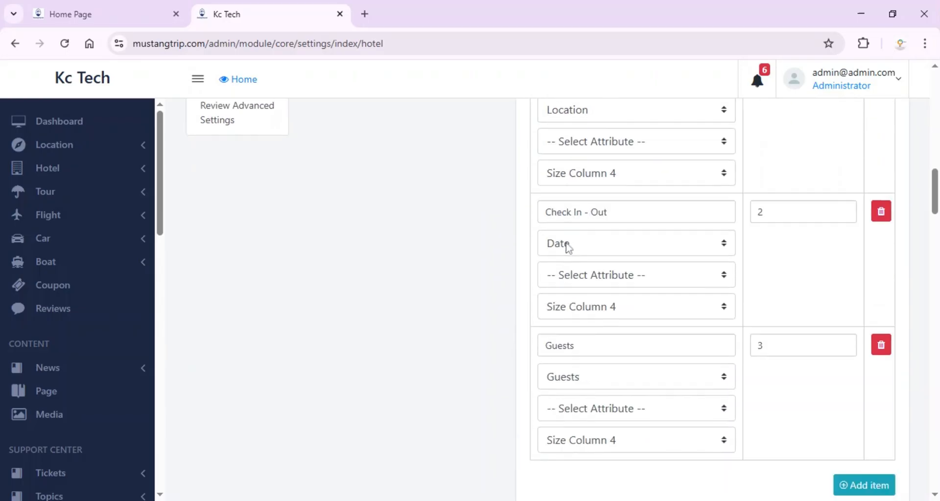
scroll(568, 249, "down", 10)
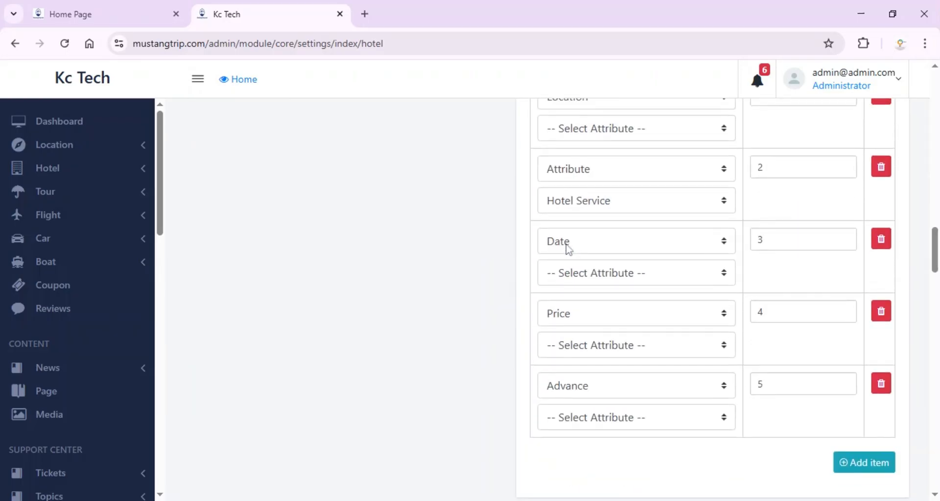
scroll(567, 248, "down", 5)
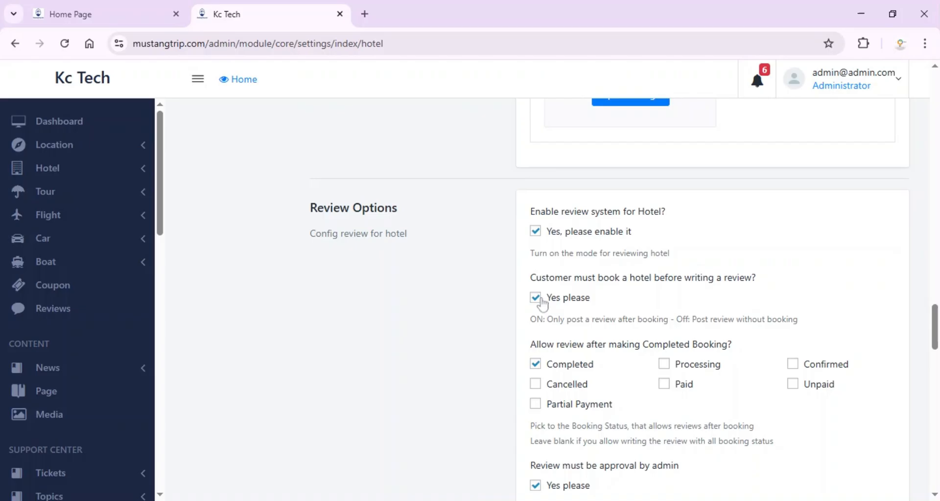
- Allow hotel reviews for Processing and Confirmed bookings, and toggle the requirement for admin approval of reviews
scroll(541, 303, "down", 3)
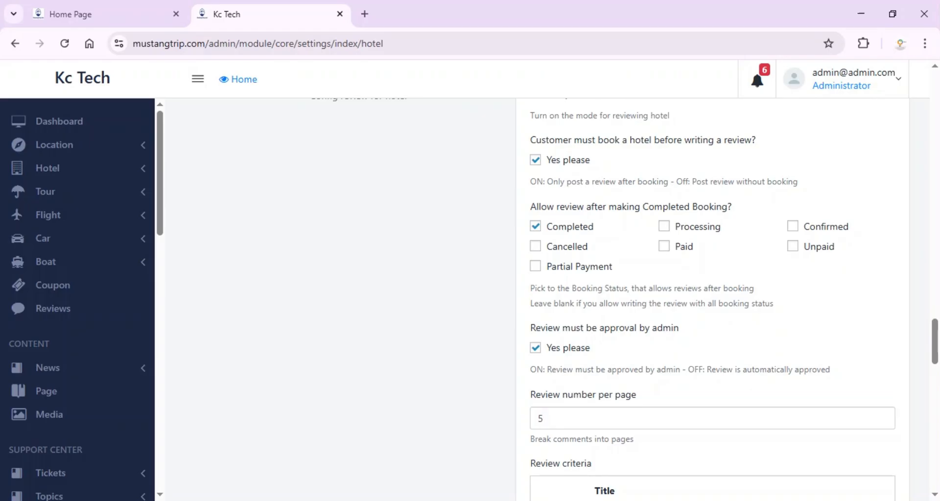
left_click(663, 227)
left_click(793, 226)
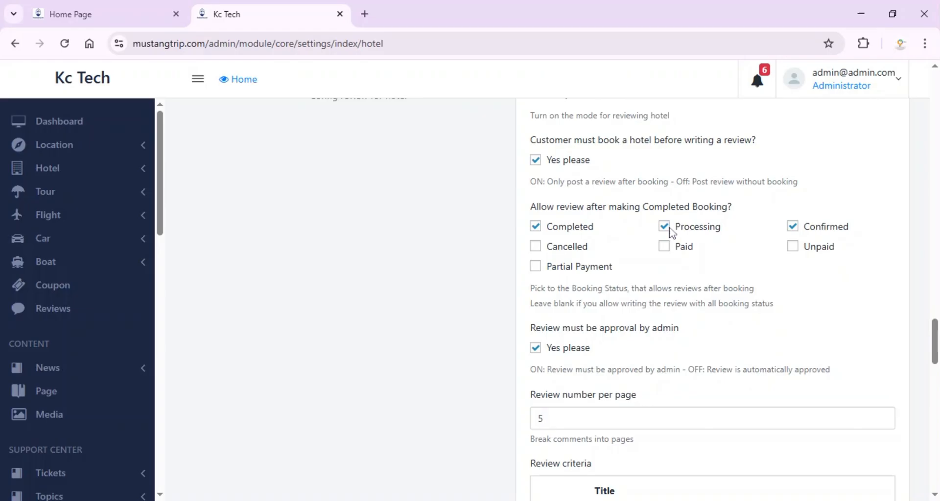
left_click(536, 248)
left_click(536, 247)
scroll(549, 321, "down", 3)
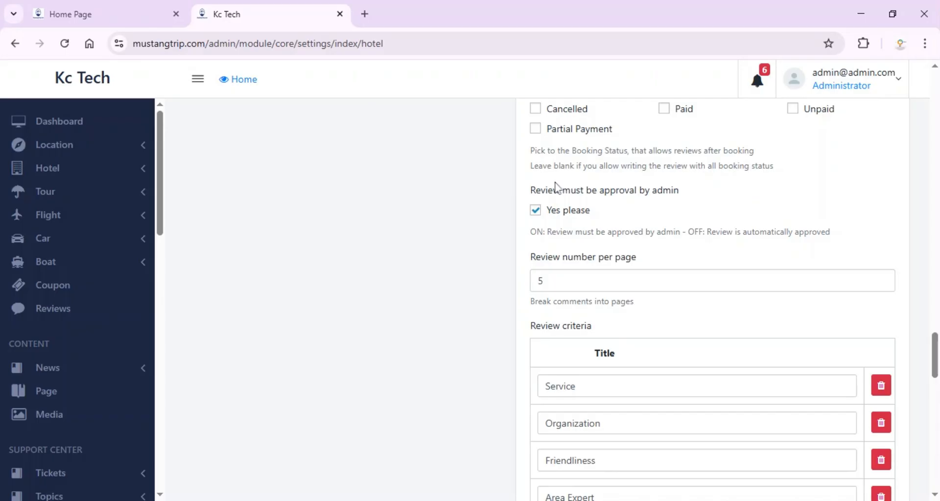
left_click(539, 213)
- Examine the number of hotel reviews per page and the list of review criteria
scroll(539, 213, "down", 4)
scroll(538, 164, "up", 1)
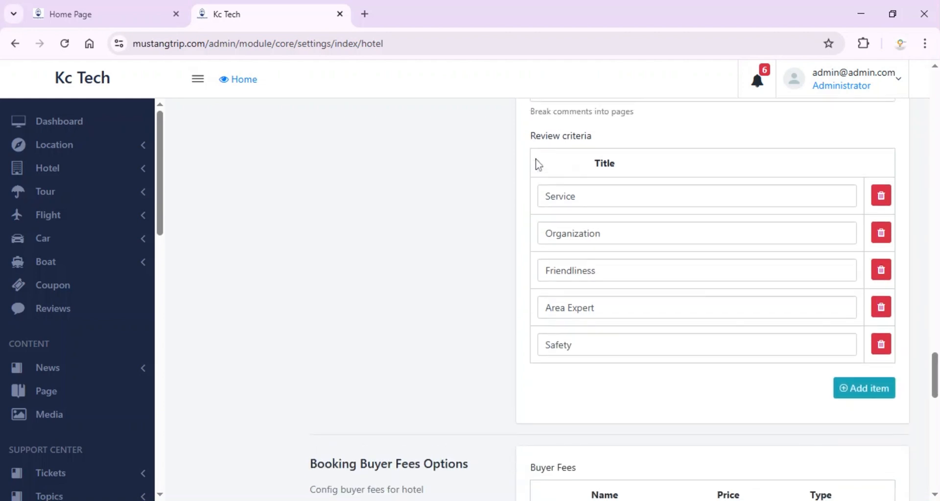
scroll(539, 164, "up", 1)
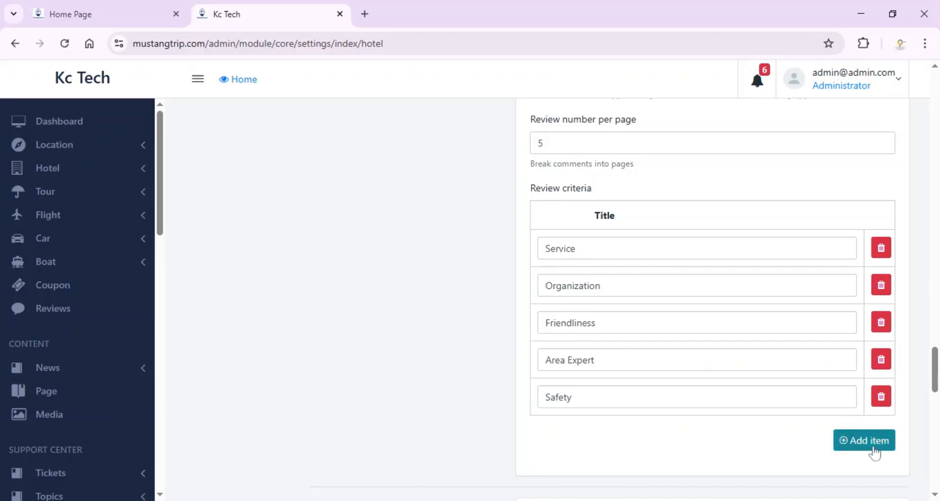
- Open the Space Settings and examine the search page options, search fields and review options for spaces
scroll(675, 365, "up", 20)
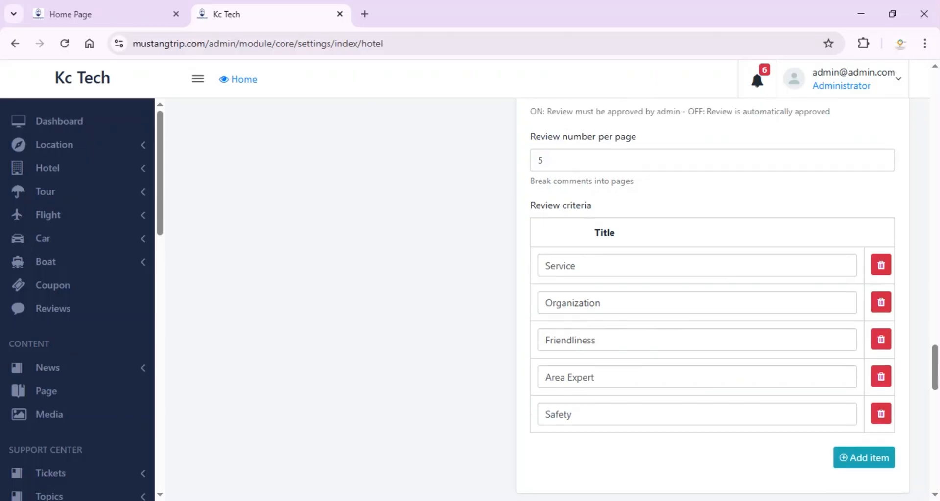
scroll(676, 364, "up", 10)
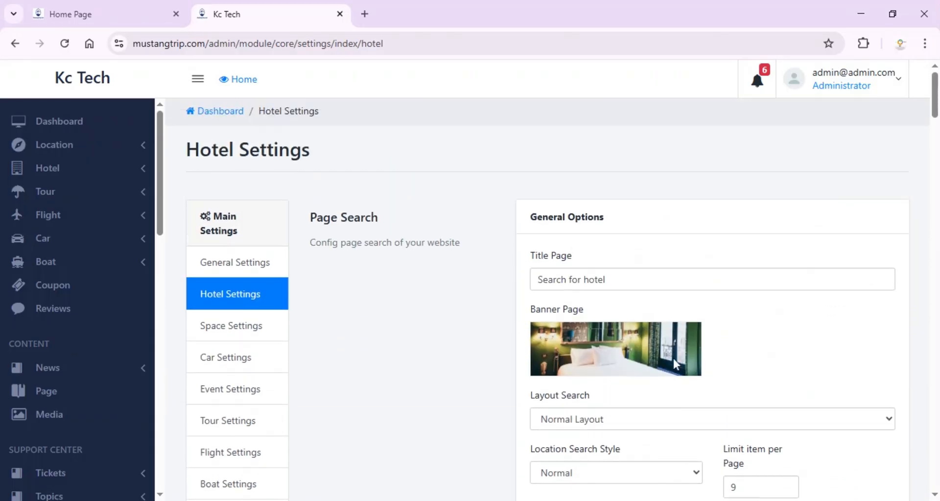
left_click(263, 330)
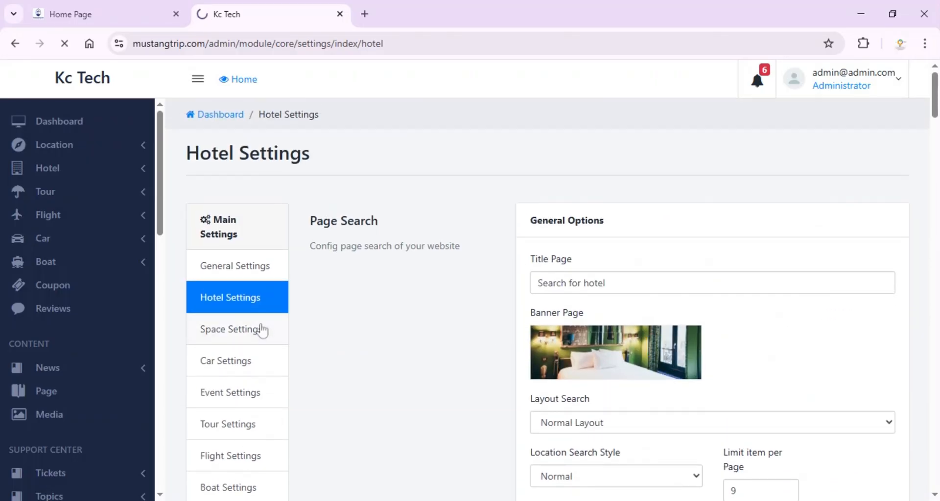
scroll(530, 319, "down", 15)
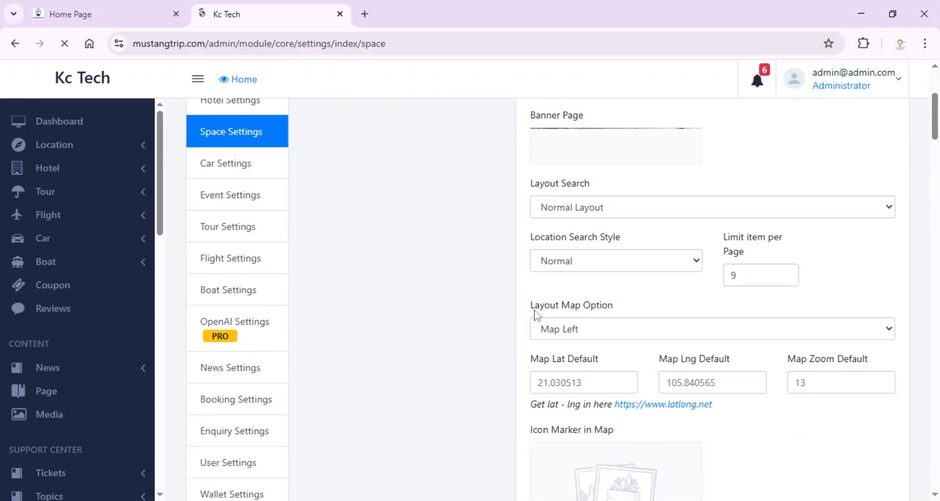
scroll(558, 283, "down", 7)
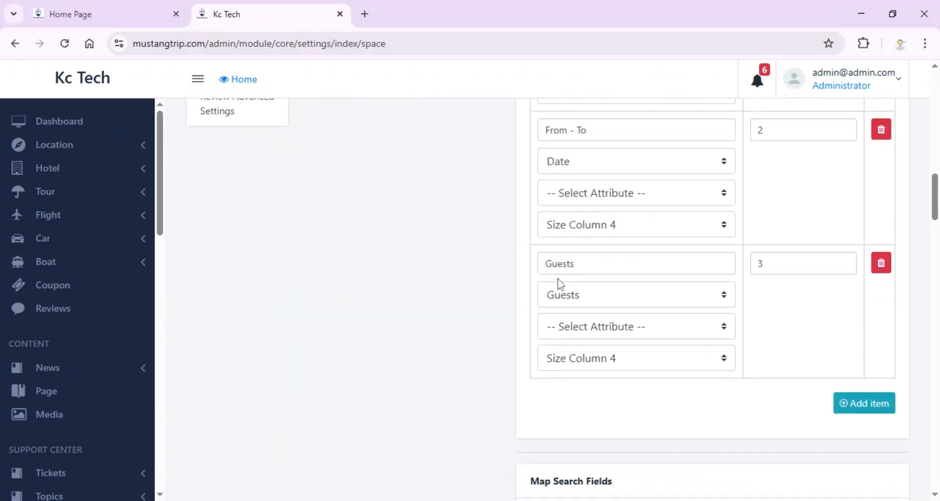
scroll(560, 284, "down", 13)
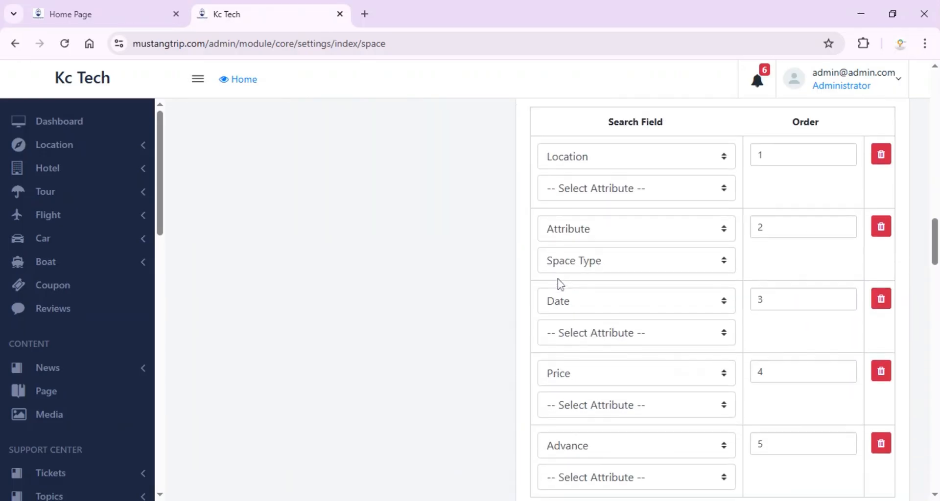
scroll(557, 278, "down", 10)
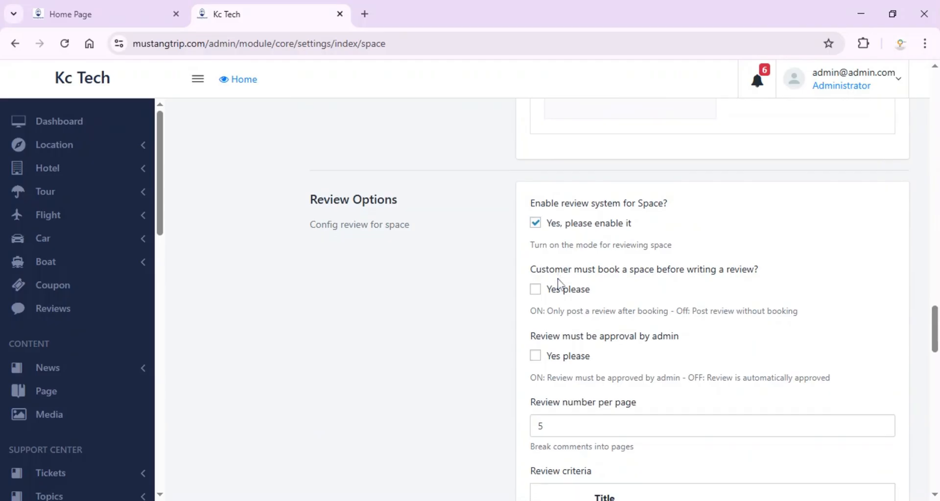
- Examine the booking type choices and buyer fees in the booking options for spaces
scroll(558, 280, "down", 5)
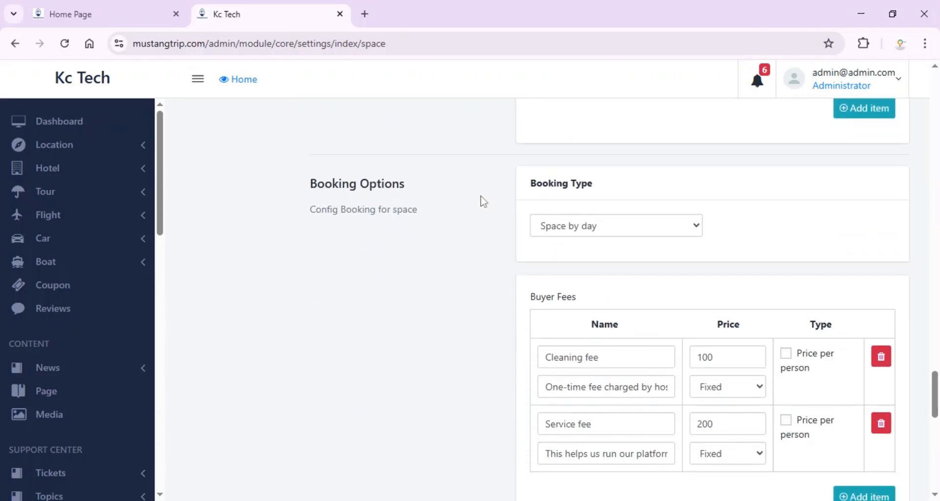
left_click(565, 225)
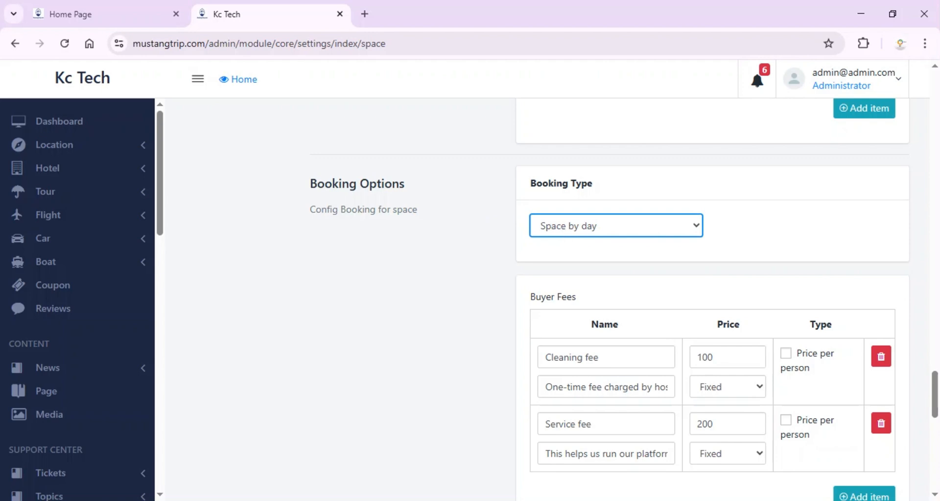
left_click(453, 236)
scroll(453, 237, "down", 3)
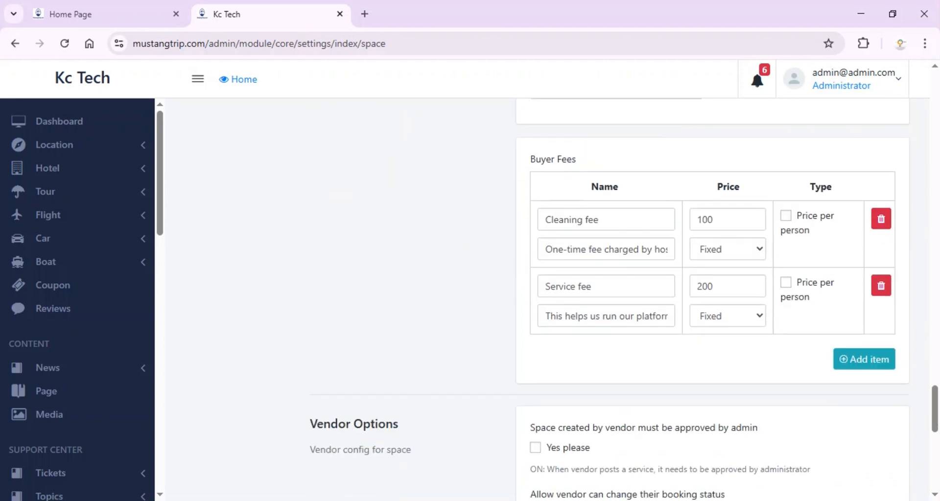
scroll(601, 240, "down", 7)
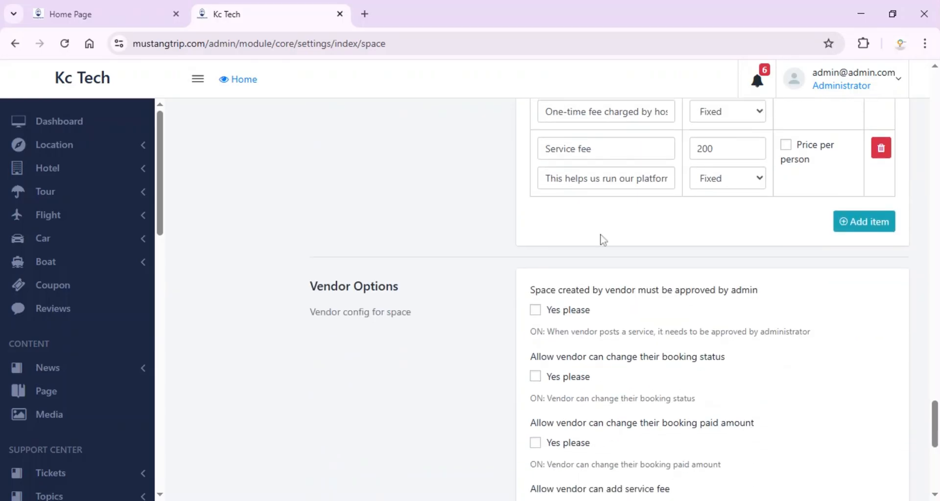
scroll(601, 240, "up", 1)
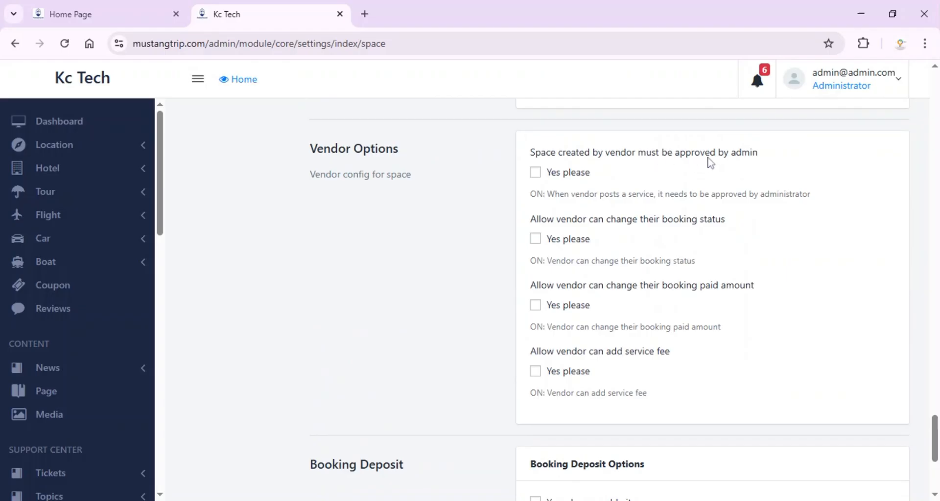
- Toggle the requirement for admin approval of vendor-created spaces on and back off, and view the booking deposit and module-disabling options
left_click(536, 173)
left_click(535, 173)
scroll(536, 178, "down", 5)
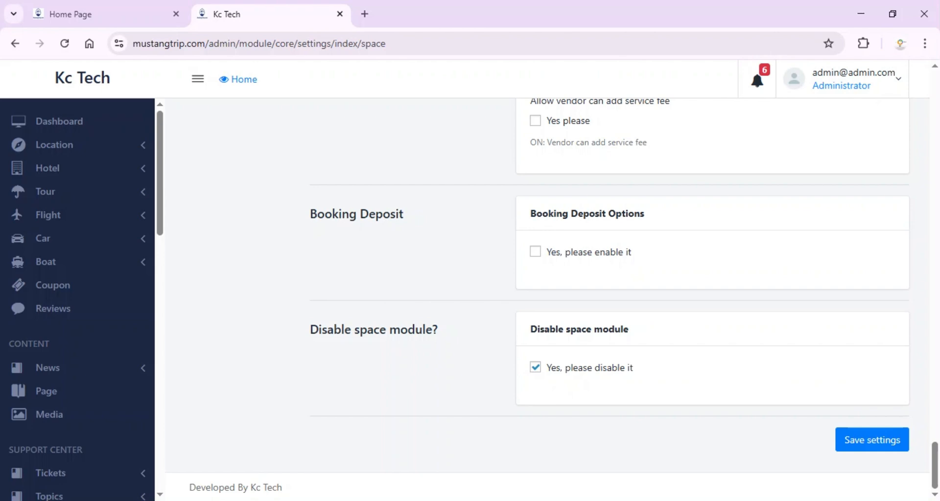
- Open the Car Settings and examine the search page options, search fields, review options and buyer fees for cars
scroll(215, 237, "up", 20)
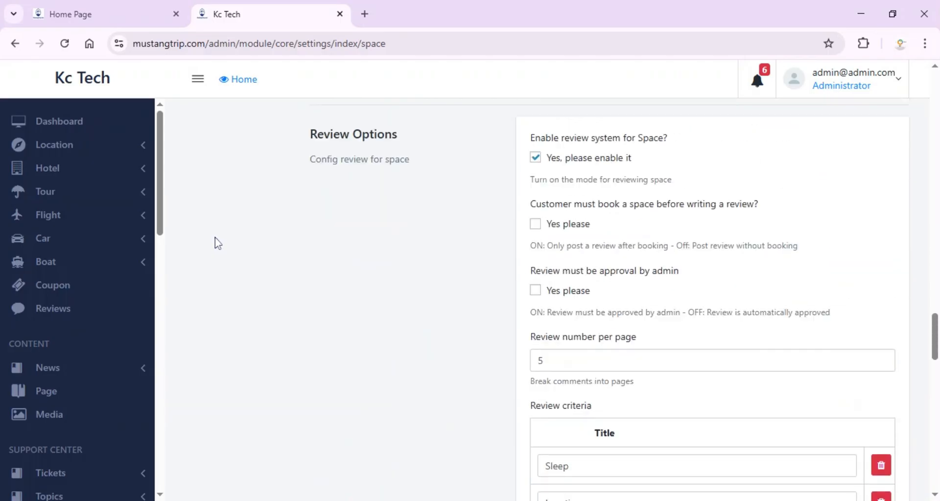
scroll(215, 237, "up", 20)
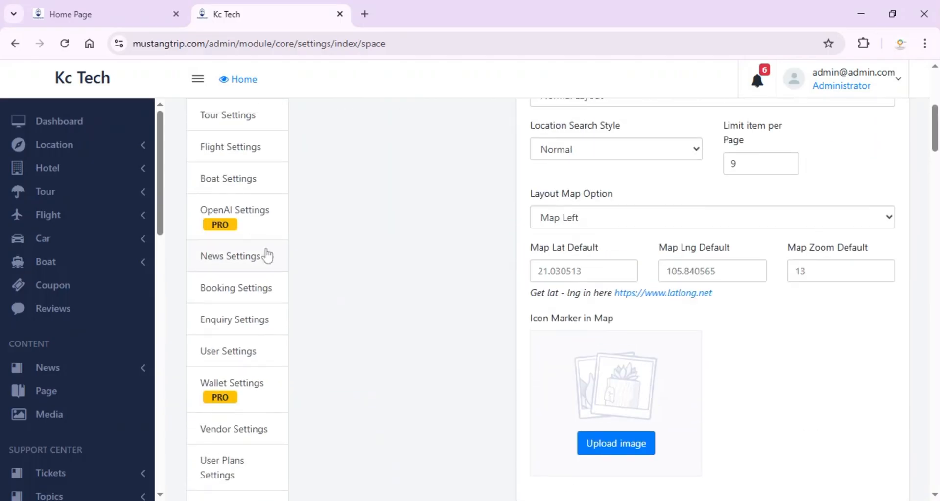
left_click(235, 260)
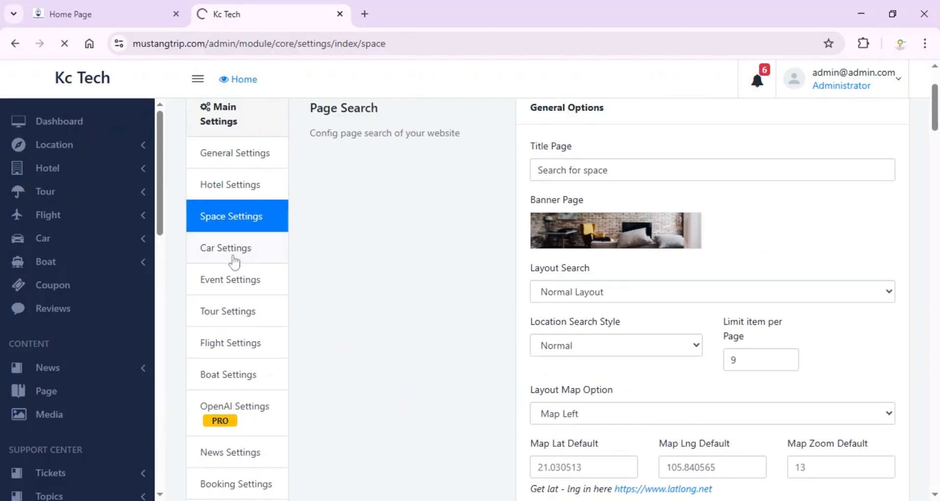
scroll(490, 240, "down", 5)
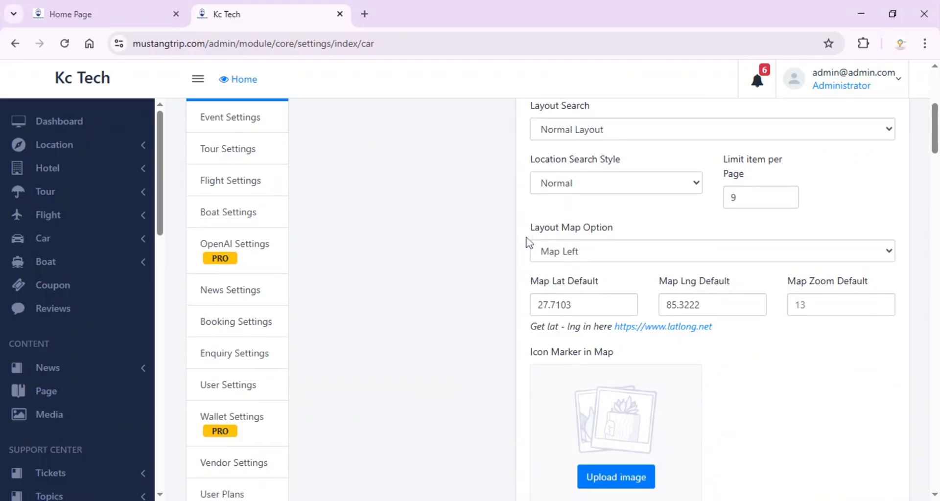
scroll(528, 242, "down", 15)
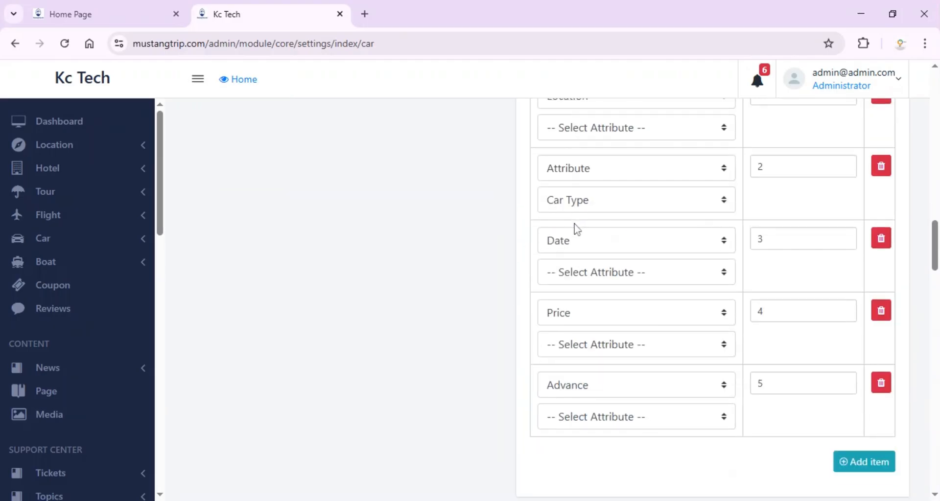
scroll(575, 241, "down", 10)
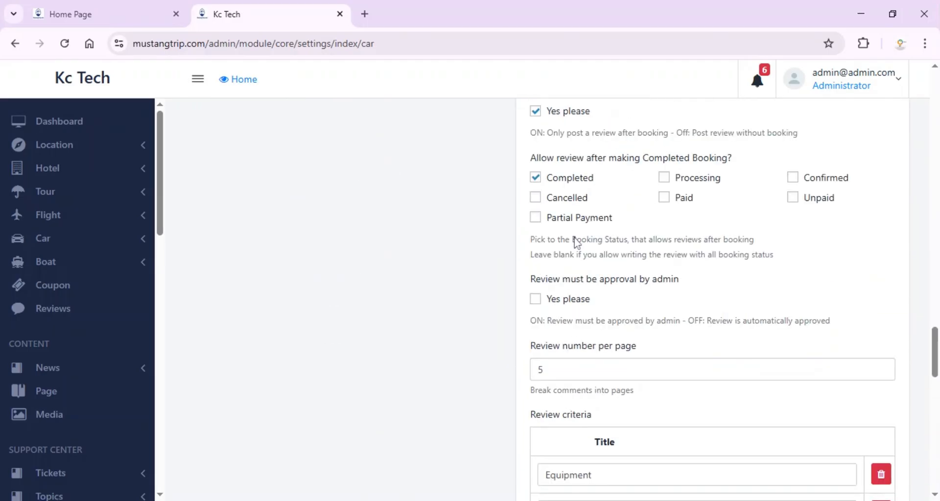
scroll(576, 241, "down", 10)
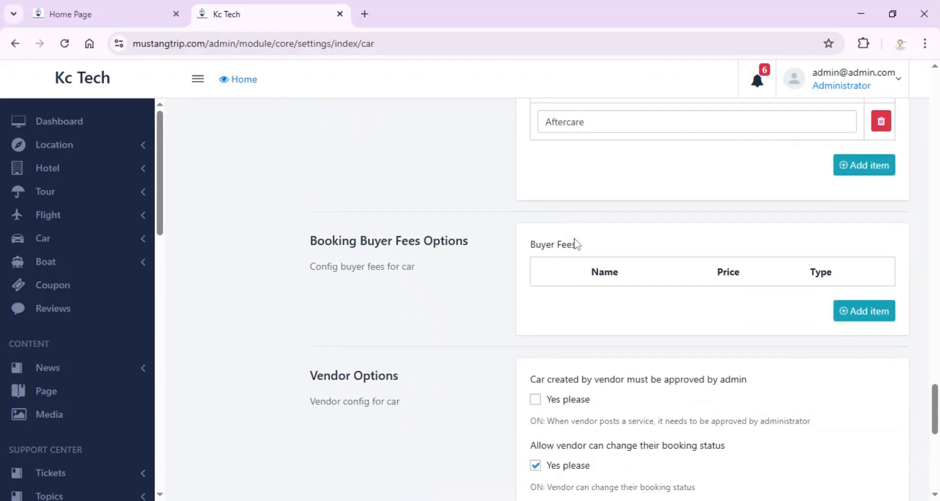
scroll(577, 243, "down", 3)
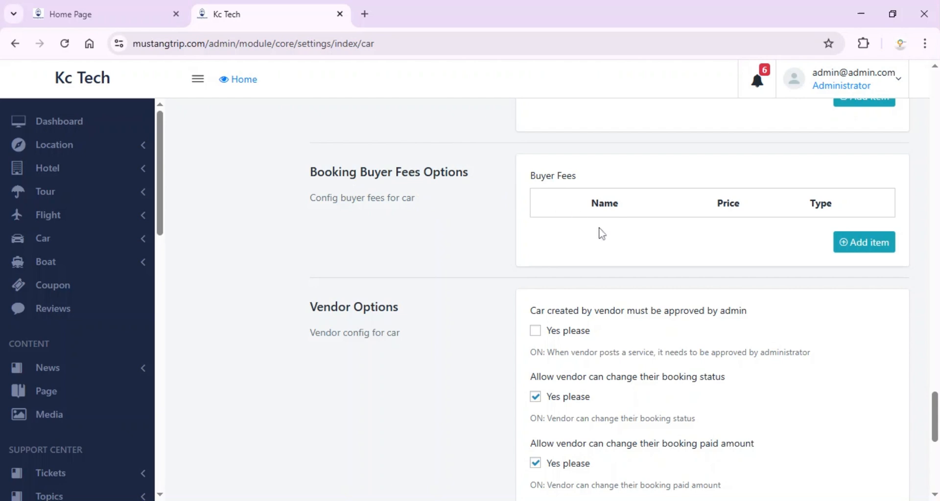
- Review the vendor and booking deposit options for cars and select the option to disable the car module
scroll(434, 234, "down", 3)
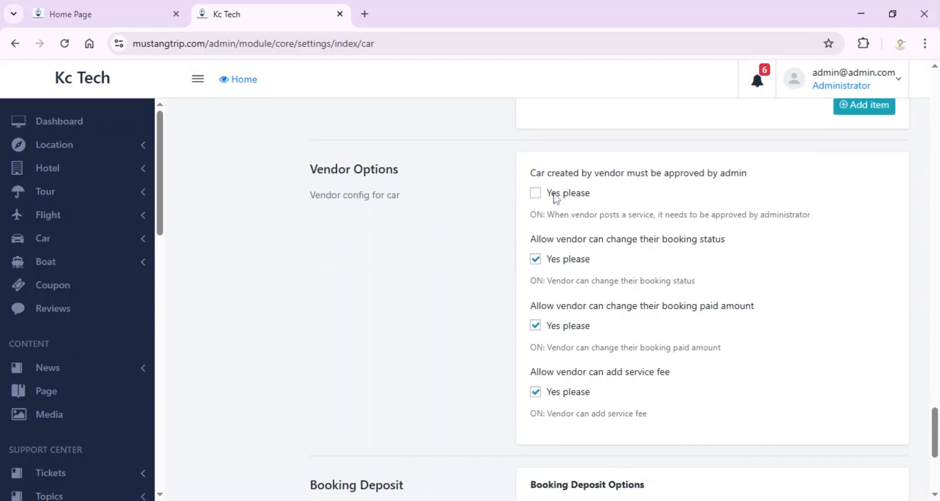
scroll(557, 198, "down", 2)
scroll(475, 251, "down", 3)
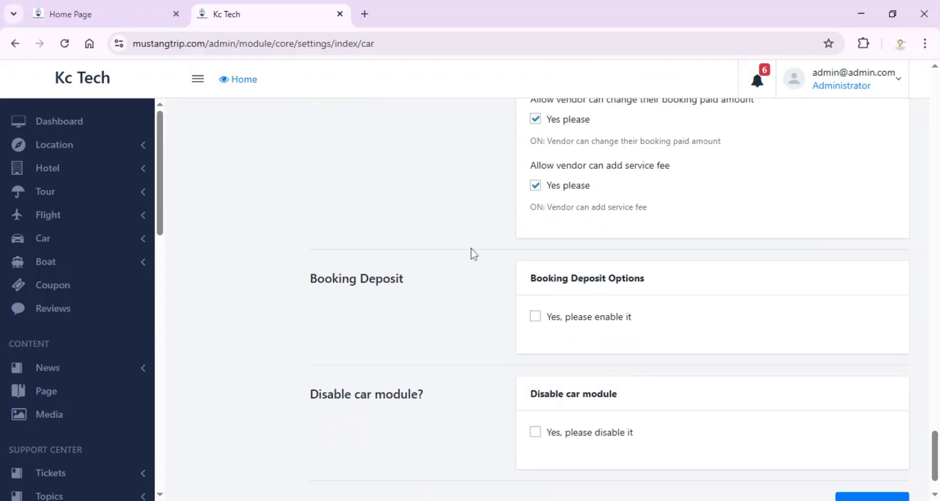
scroll(503, 296, "down", 2)
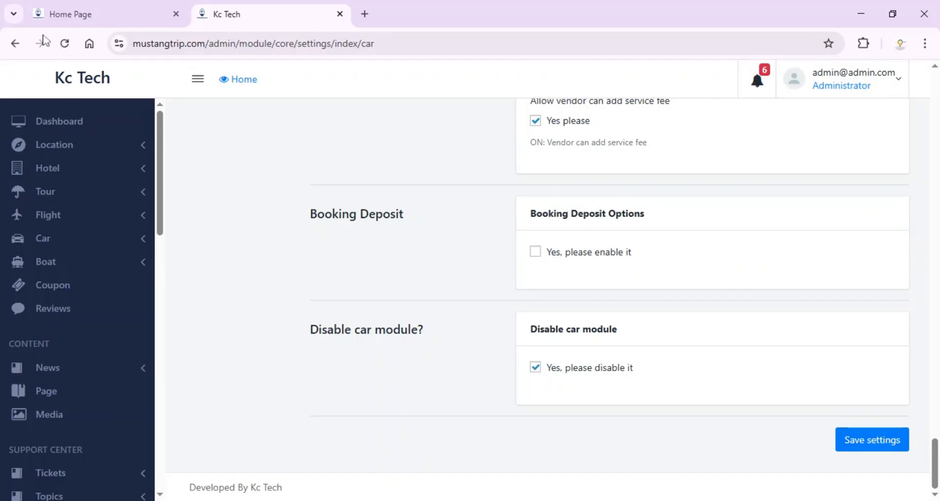
- Check the Vehicles menu entries on the public home page and save the car settings in the admin panel
left_click(74, 14)
mouse_move(355, 101)
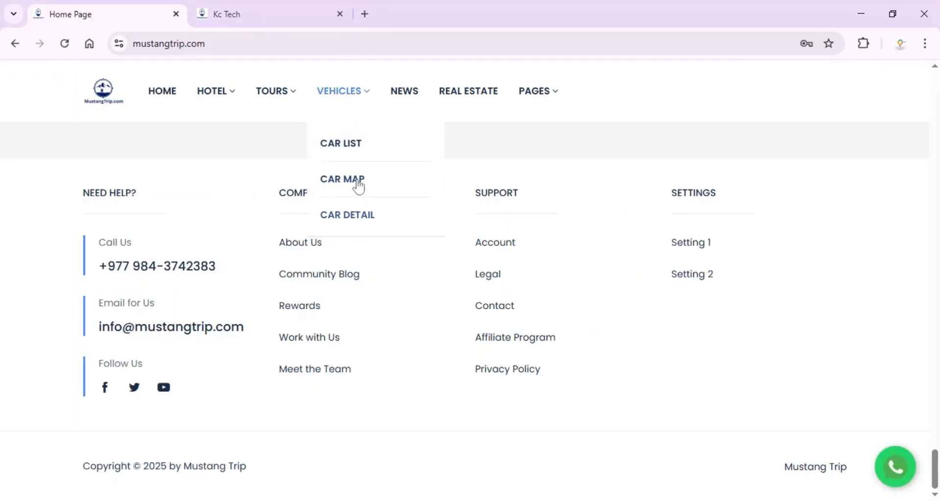
left_click(320, 14)
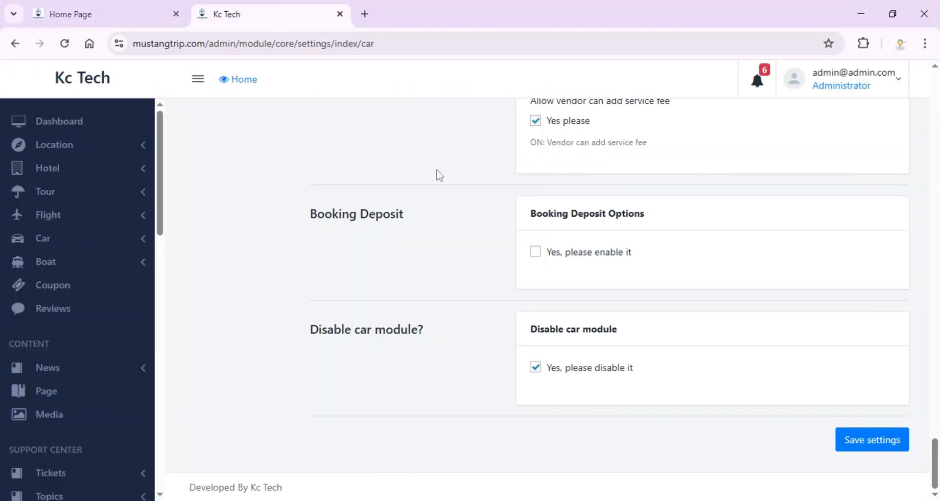
left_click(872, 442)
- Open the Event Settings and examine the search page, review, booking, vendor, deposit and module-disabling options for events
scroll(372, 292, "up", 20)
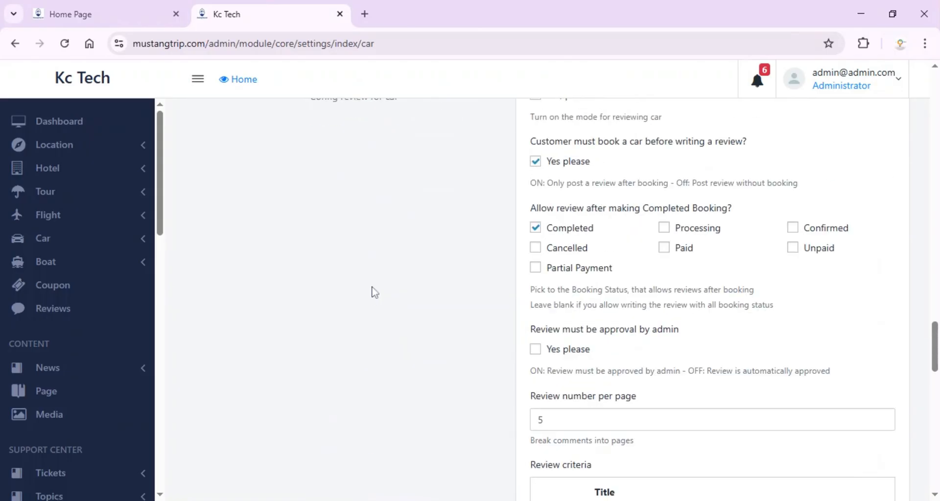
scroll(287, 265, "up", 12)
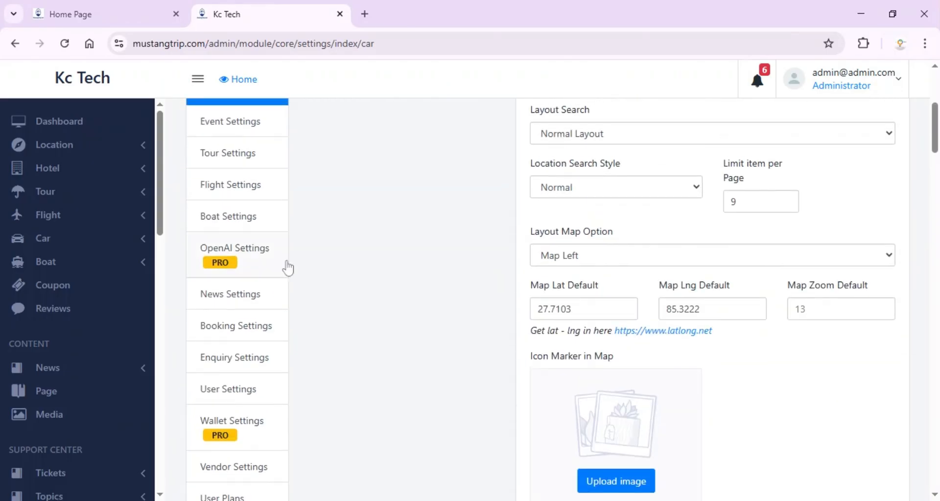
left_click(239, 205)
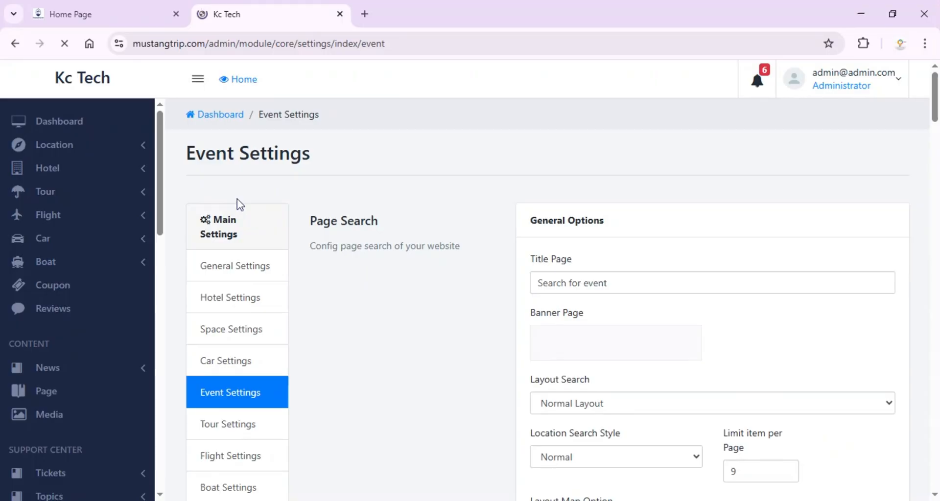
scroll(530, 266, "down", 15)
scroll(537, 262, "down", 15)
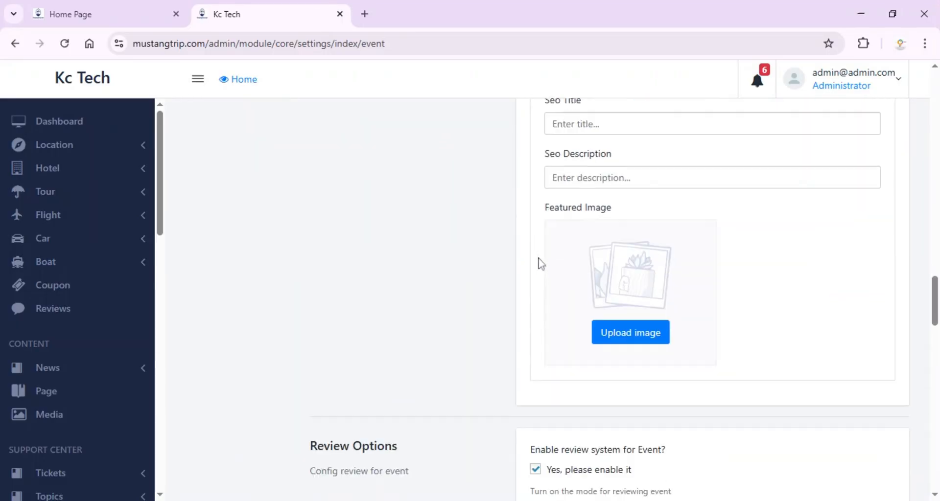
scroll(589, 261, "down", 15)
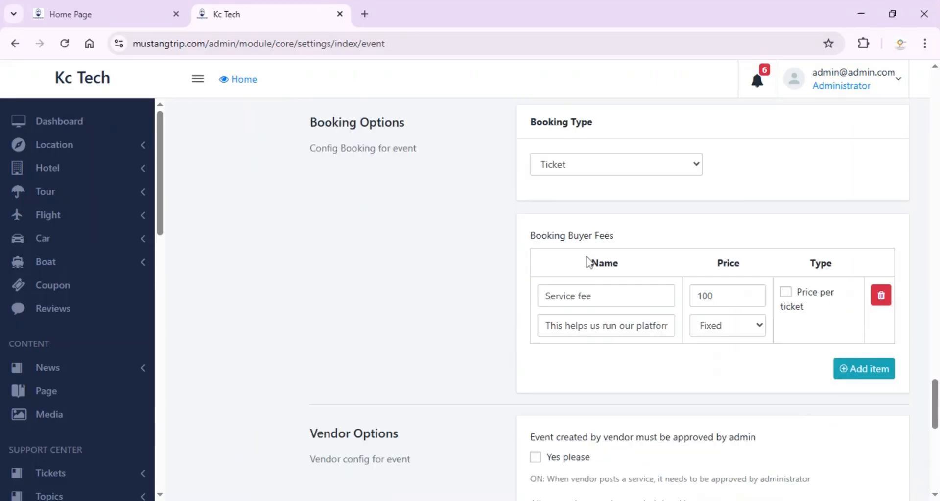
scroll(585, 263, "down", 5)
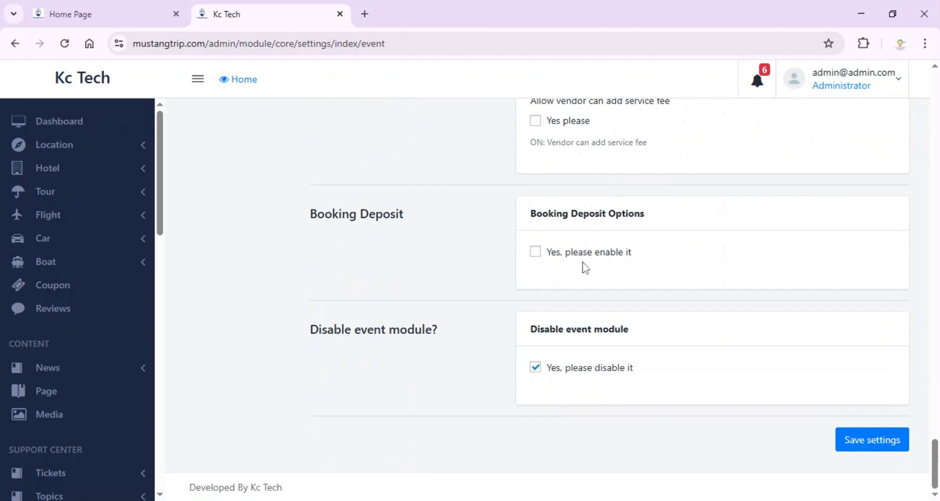
- Open the Tour Settings and examine the tour search page's layout and map options and its search form fields
scroll(377, 208, "up", 15)
scroll(374, 210, "up", 15)
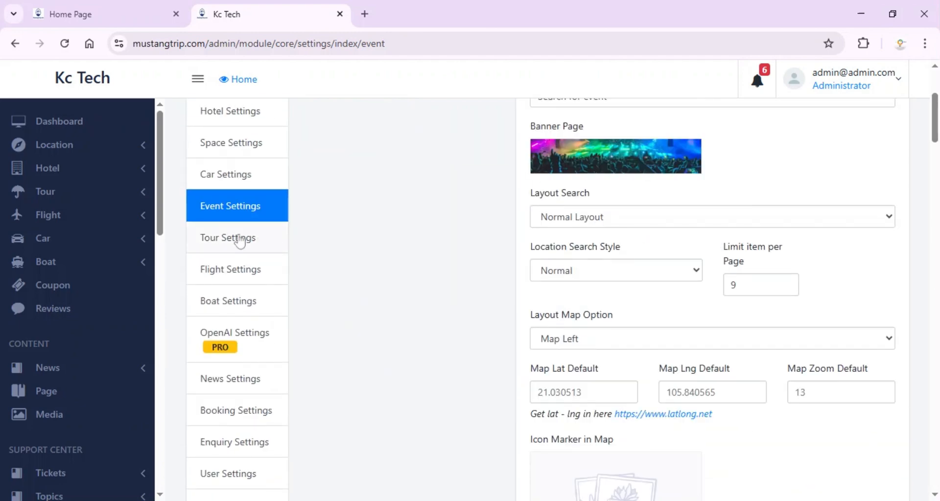
left_click(240, 242)
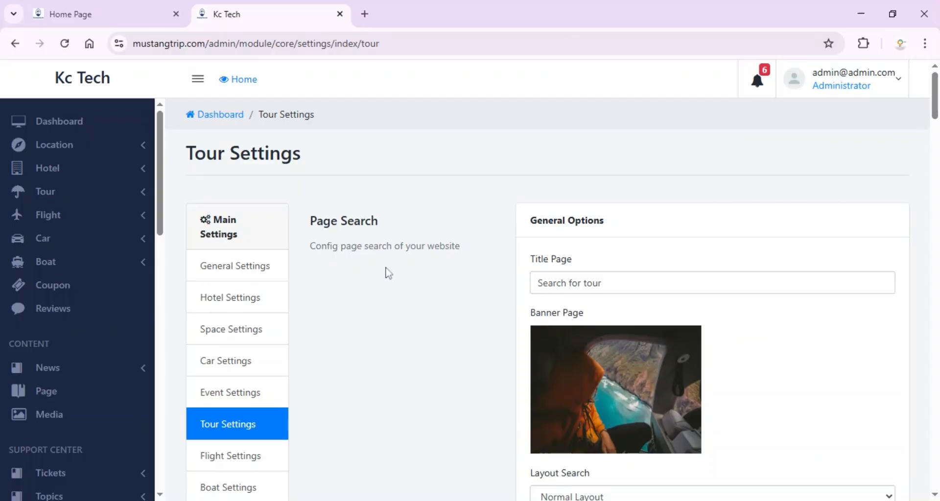
scroll(388, 273, "down", 5)
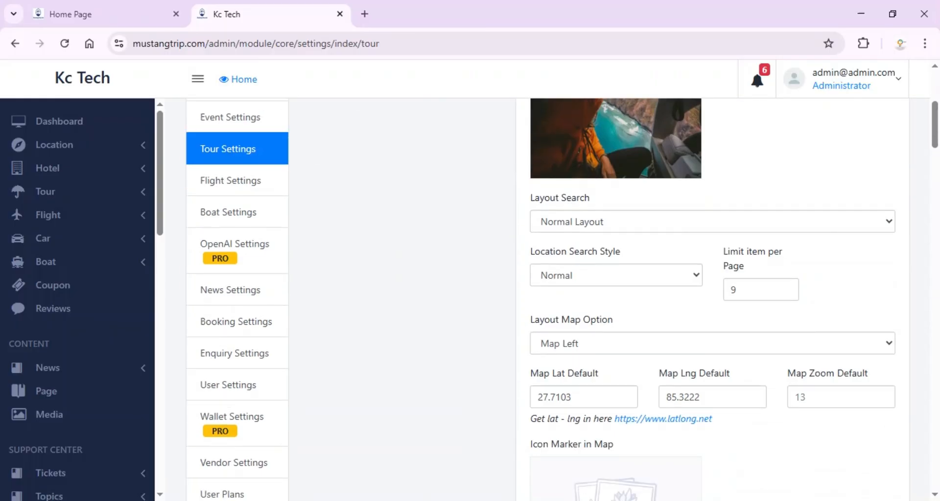
scroll(405, 254, "down", 10)
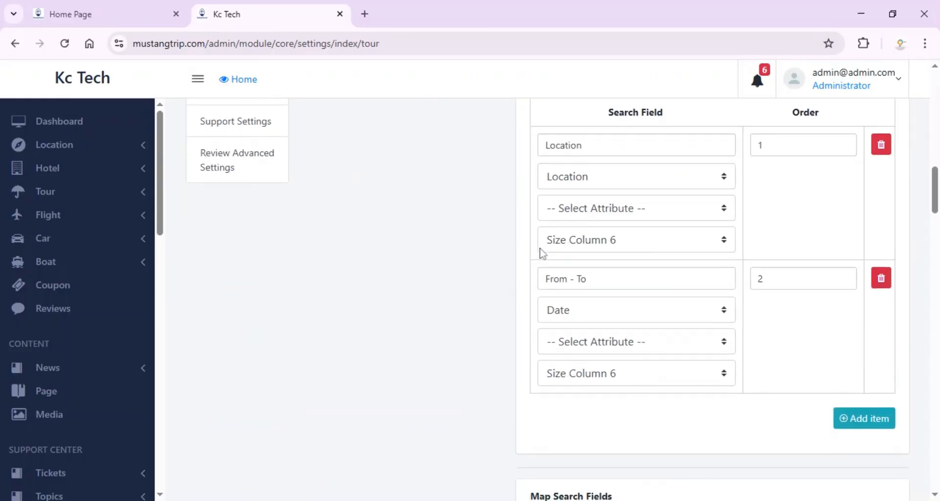
- Examine the tour review options and criteria, buyer fees, vendor options, booking deposit and module-disabling option
scroll(541, 253, "down", 15)
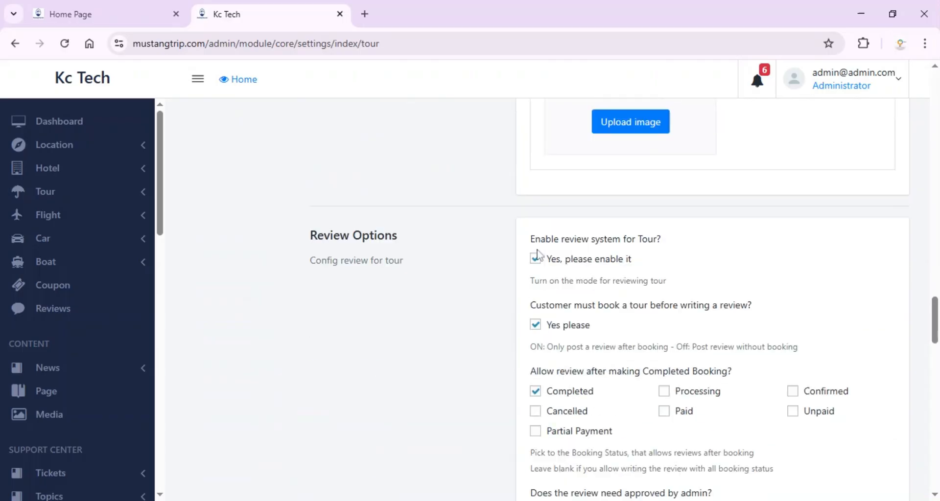
scroll(537, 253, "down", 7)
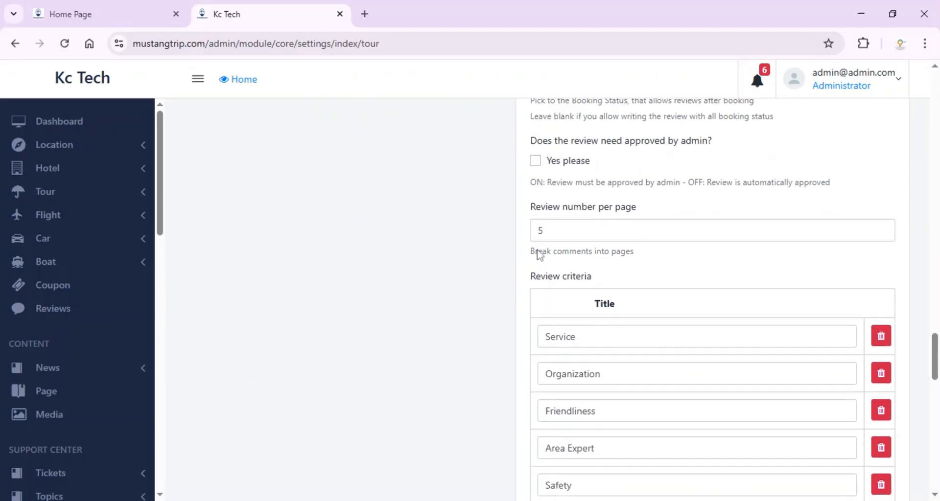
scroll(539, 253, "down", 7)
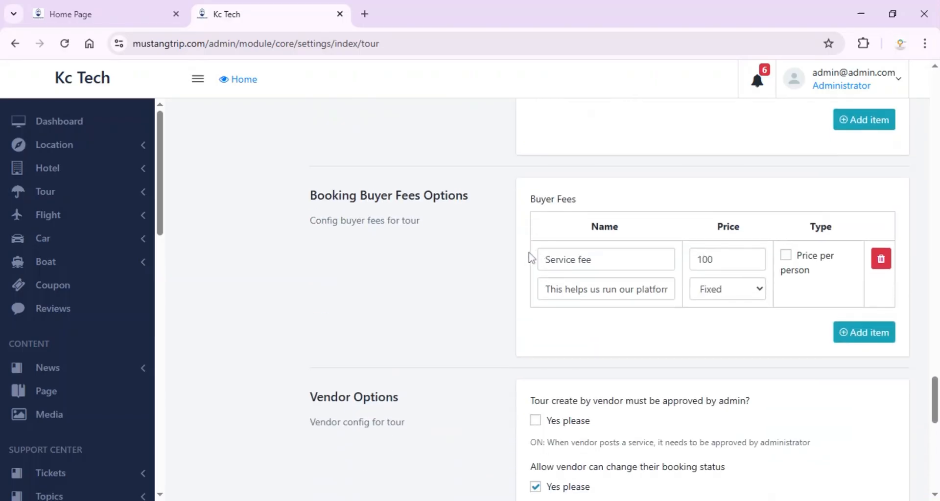
scroll(583, 293, "down", 6)
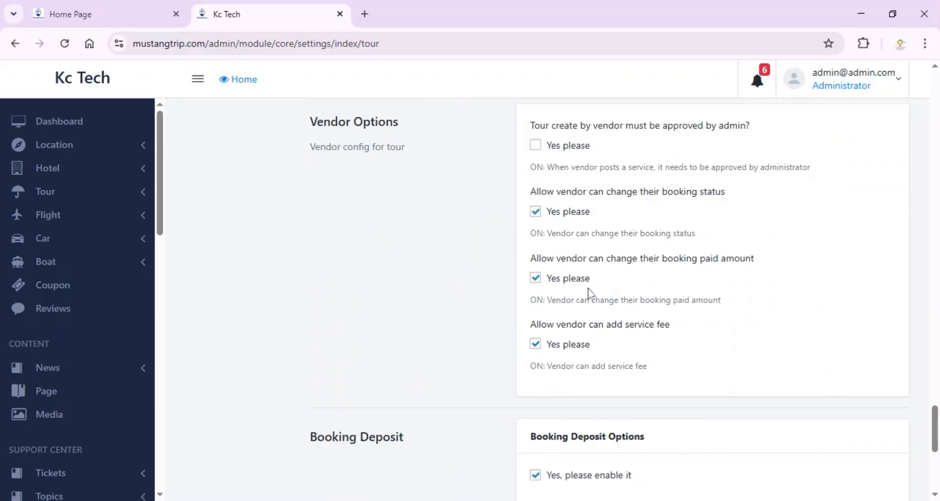
scroll(588, 289, "down", 7)
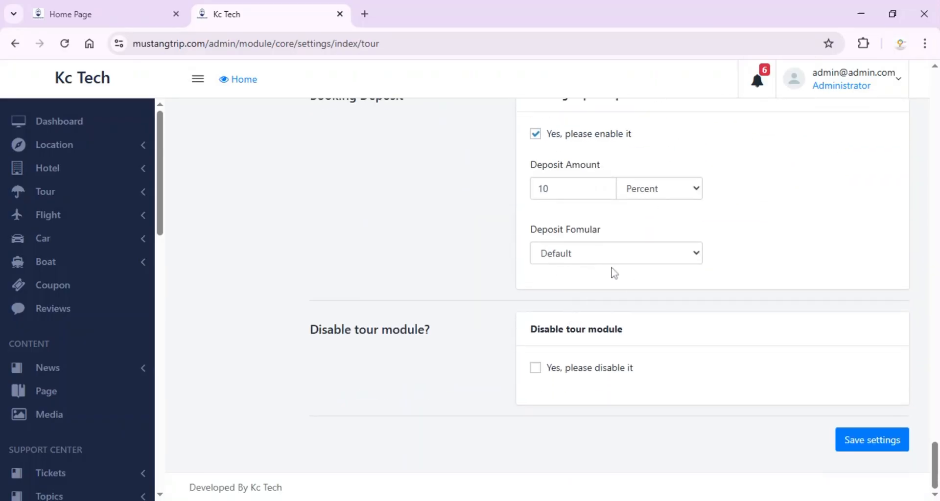
scroll(350, 299, "up", 20)
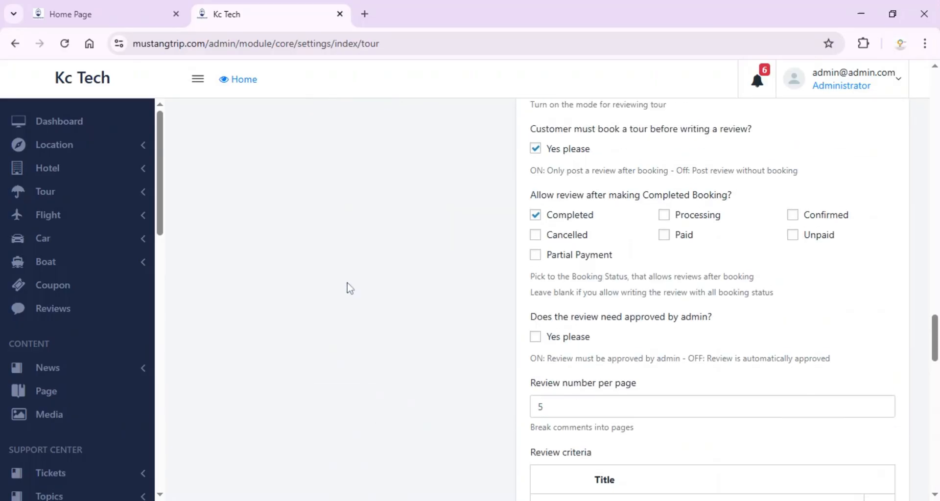
- Open the Boat Settings and examine the search page, review, booking deposit and module-disabling options and the search form fields
scroll(350, 288, "up", 15)
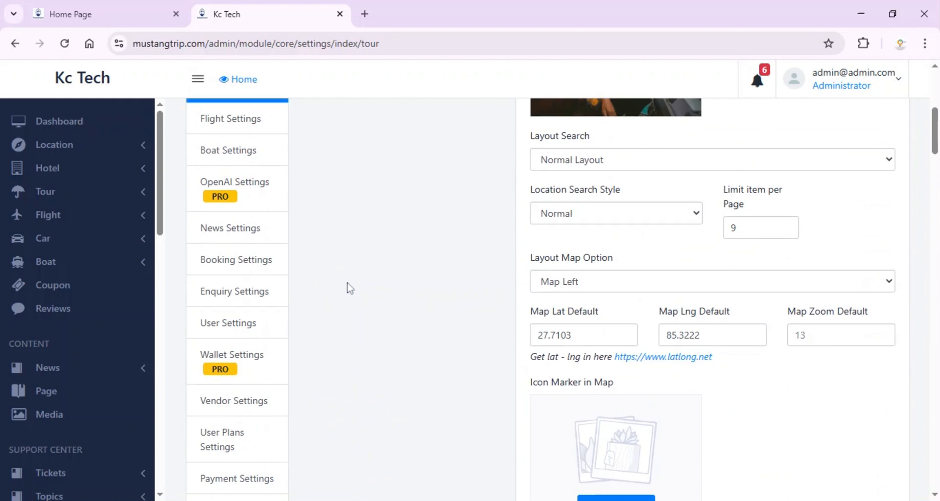
scroll(351, 288, "up", 3)
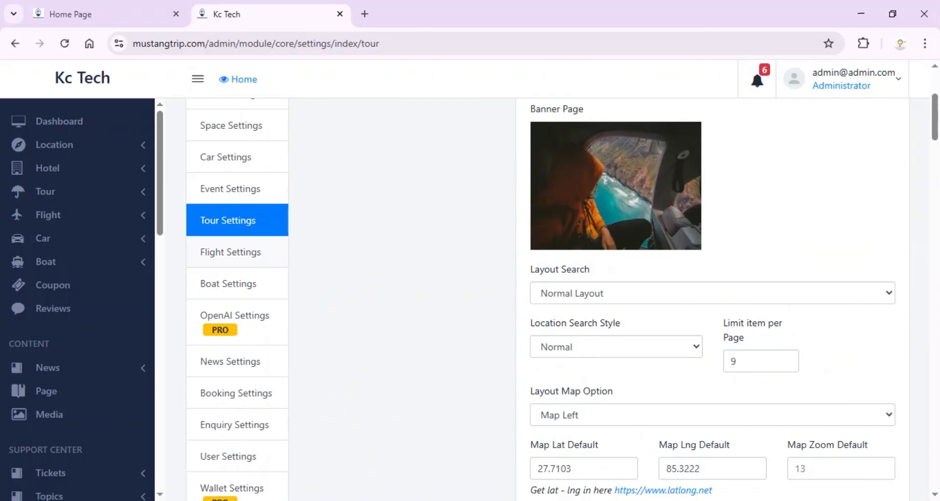
left_click(233, 294)
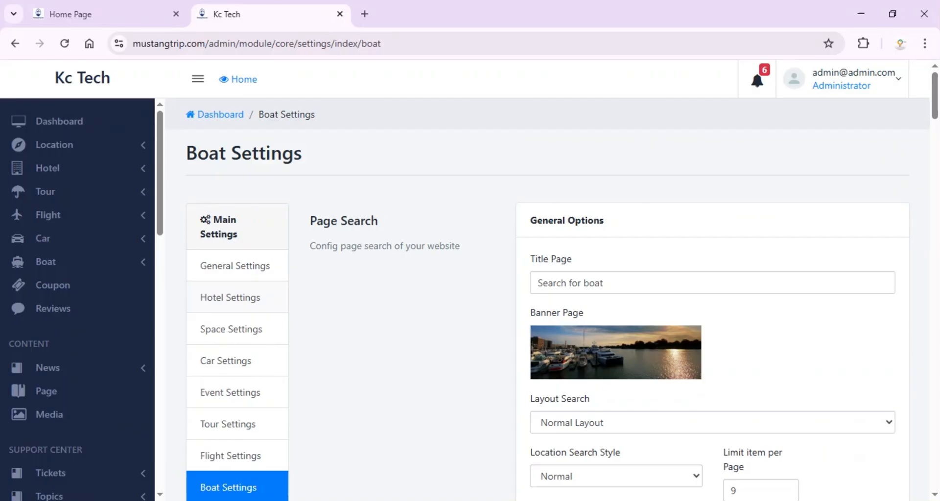
scroll(526, 267, "down", 15)
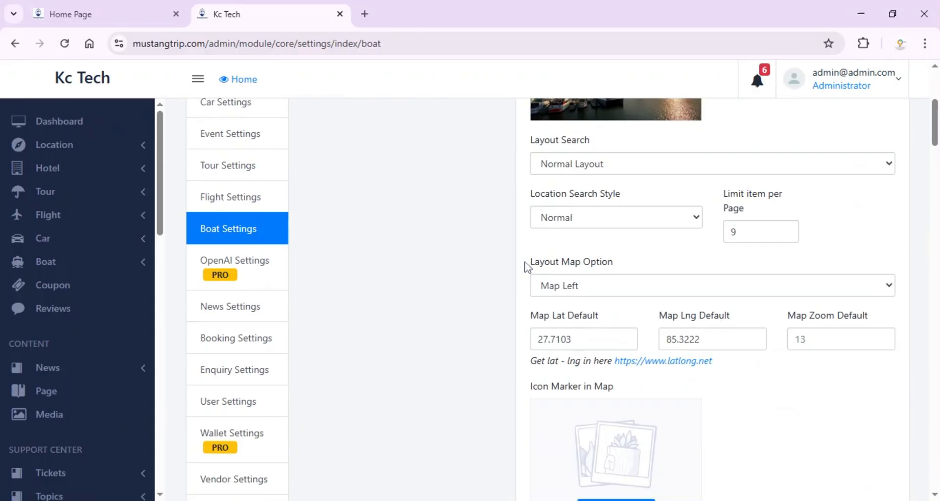
scroll(526, 268, "down", 20)
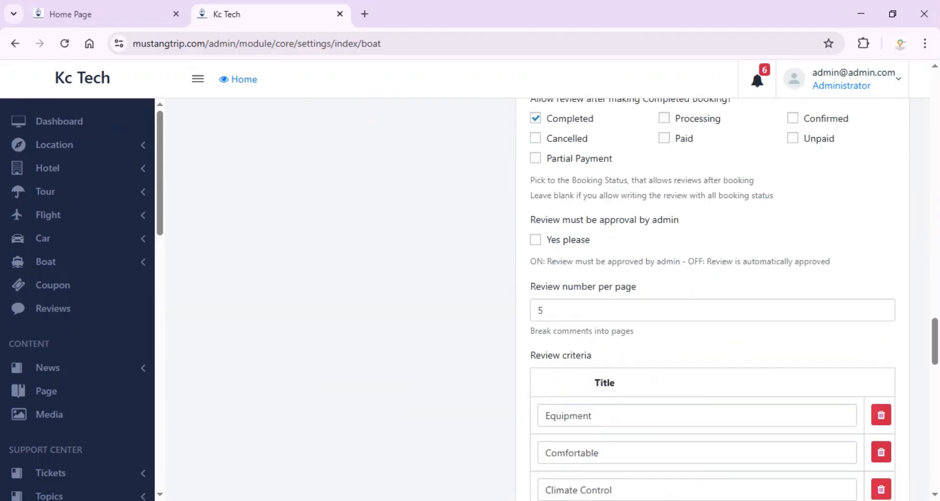
scroll(620, 316, "down", 5)
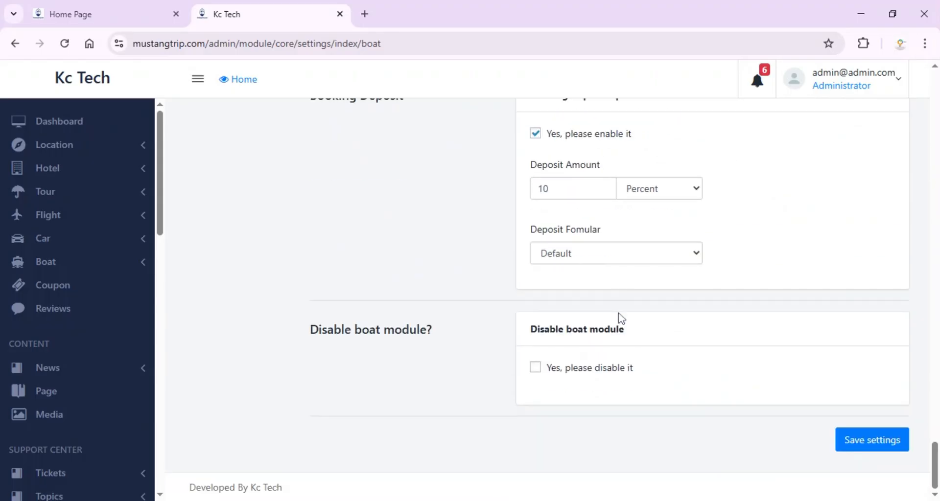
scroll(620, 316, "up", 20)
scroll(321, 275, "up", 15)
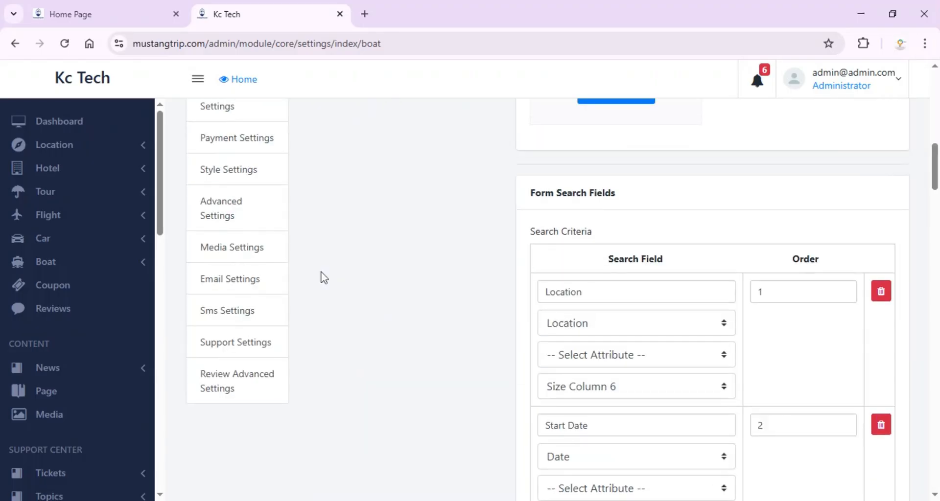
scroll(322, 275, "down", 6)
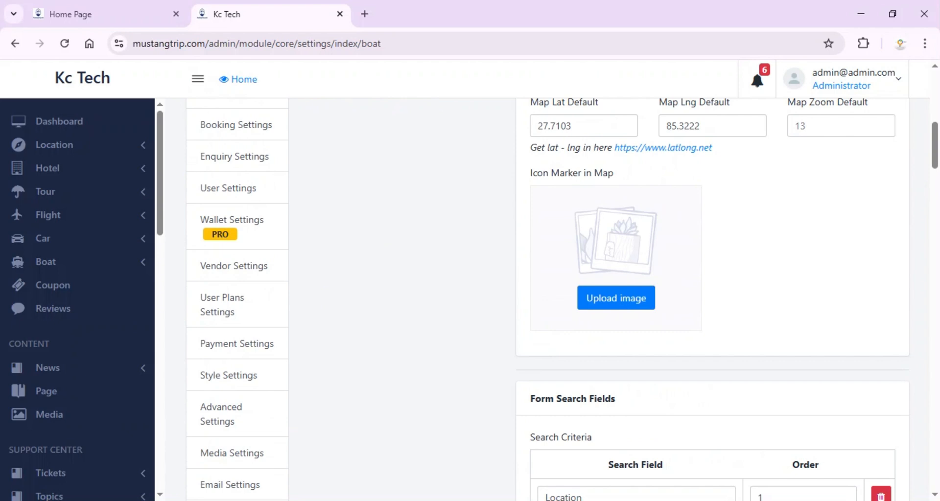
- Look over the list of all hotels and return to the Boat Settings
left_click(112, 171)
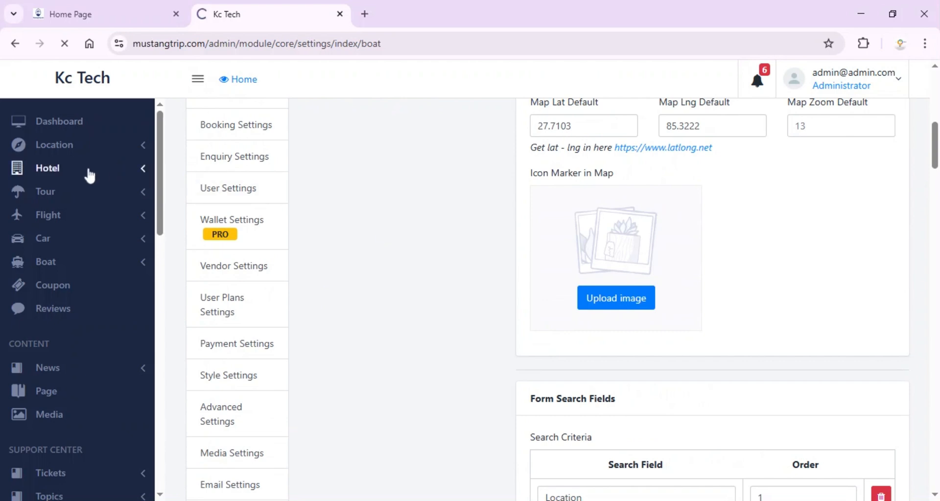
scroll(233, 287, "down", 4)
scroll(233, 288, "up", 2)
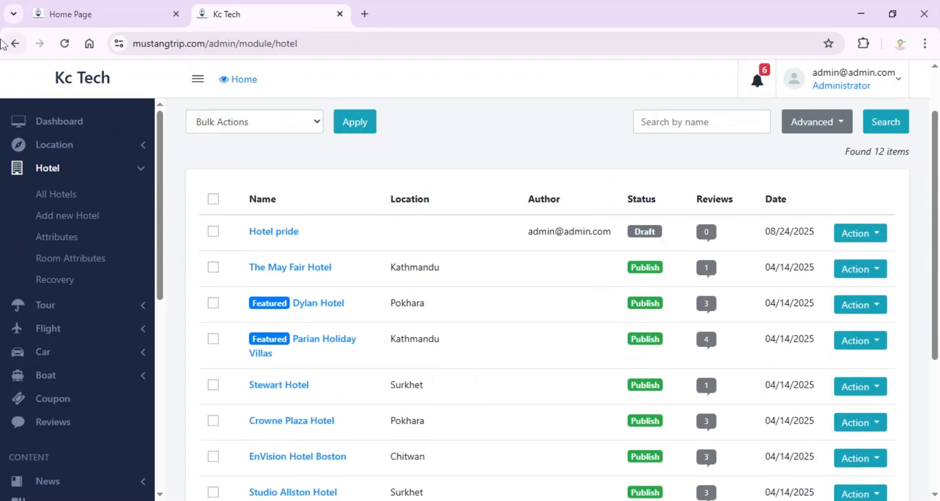
left_click(15, 43)
scroll(277, 247, "down", 1)
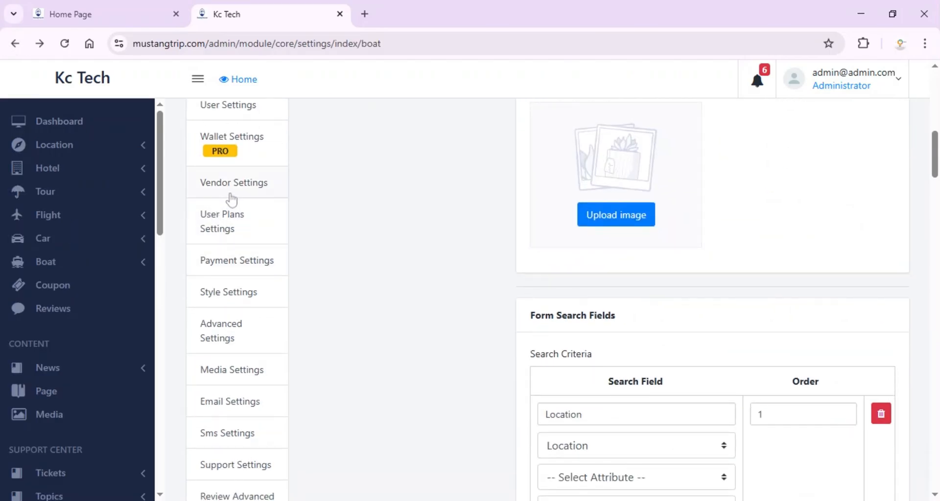
- Open the Vendor Settings and examine the terms and vendor configuration options
scroll(230, 191, "up", 2)
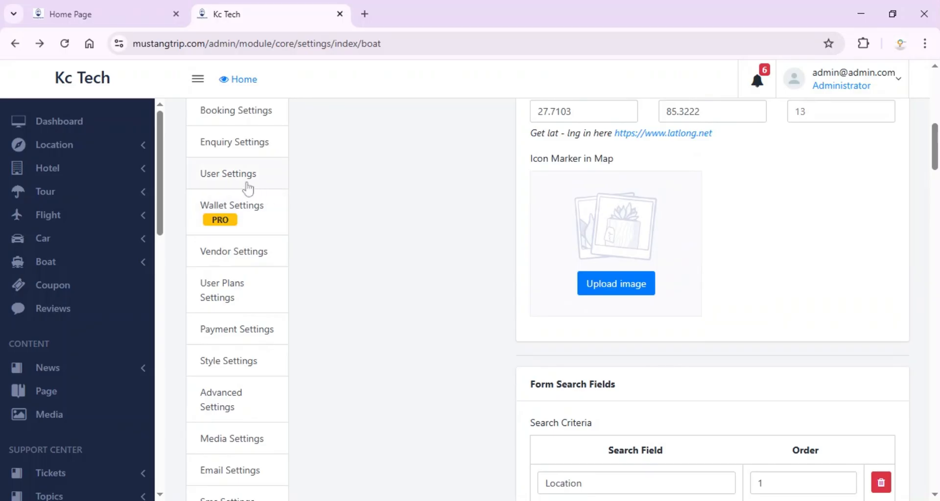
left_click(223, 264)
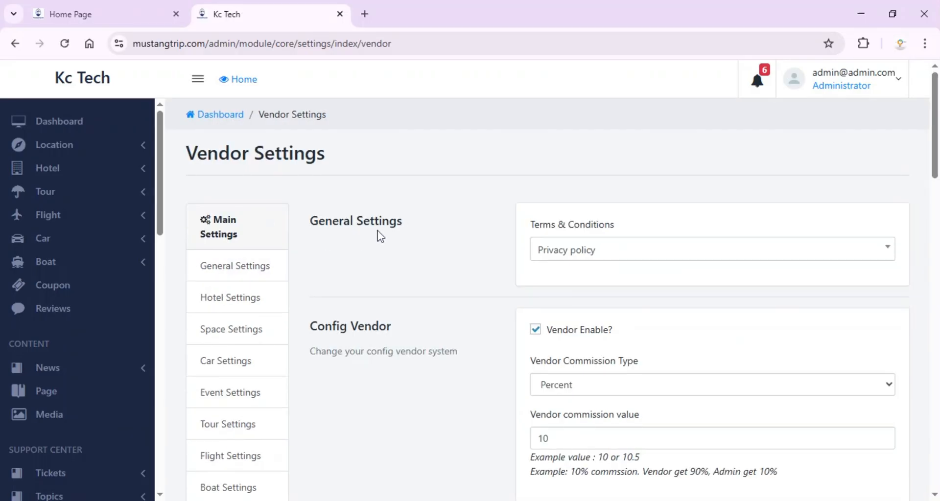
scroll(377, 235, "down", 1)
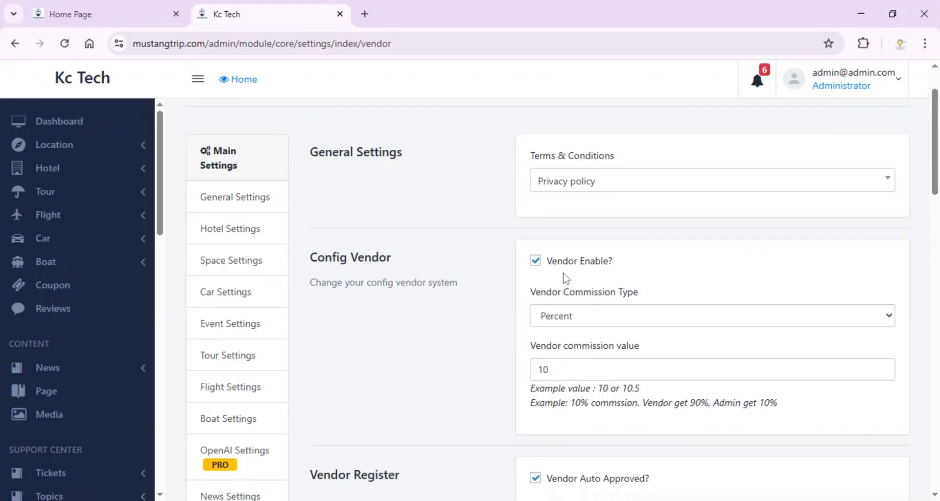
- Try disabling vendors and using the Amount commission type, restoring Vendor Enable and the Percent type
left_click(539, 263)
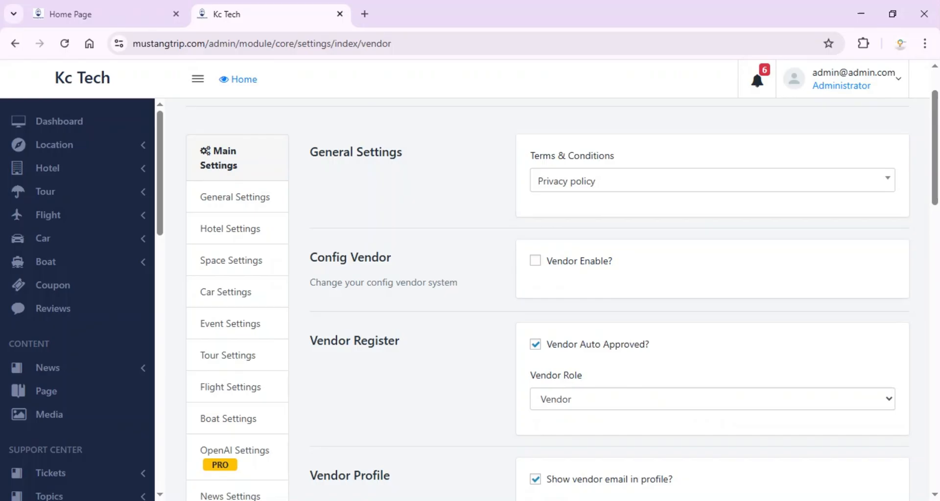
left_click(537, 262)
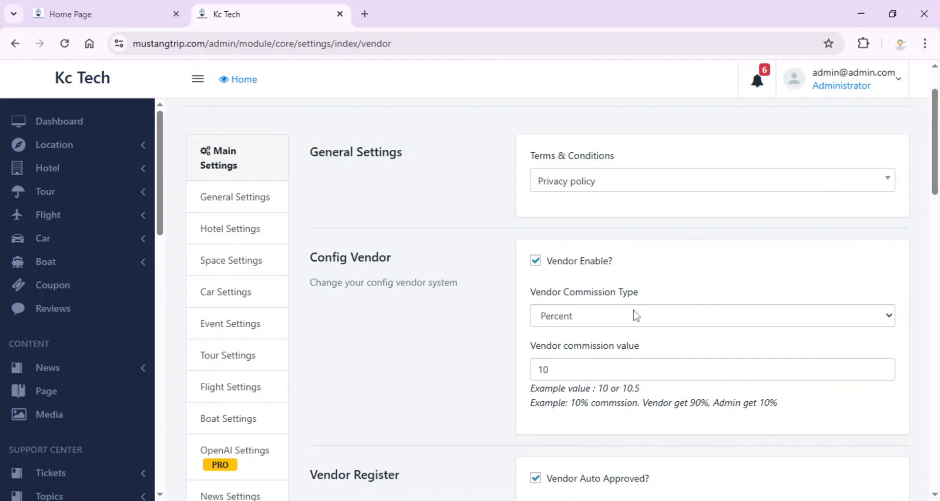
left_click(610, 320)
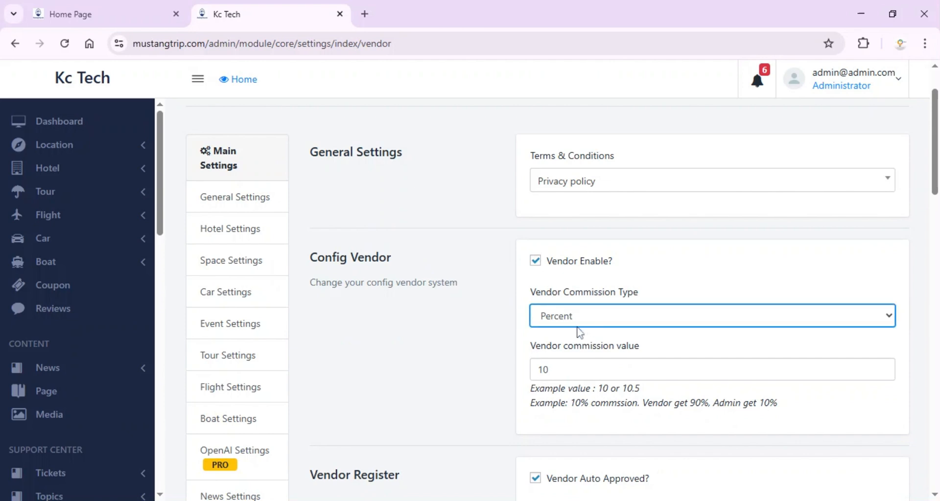
key("Down")
left_click(583, 363)
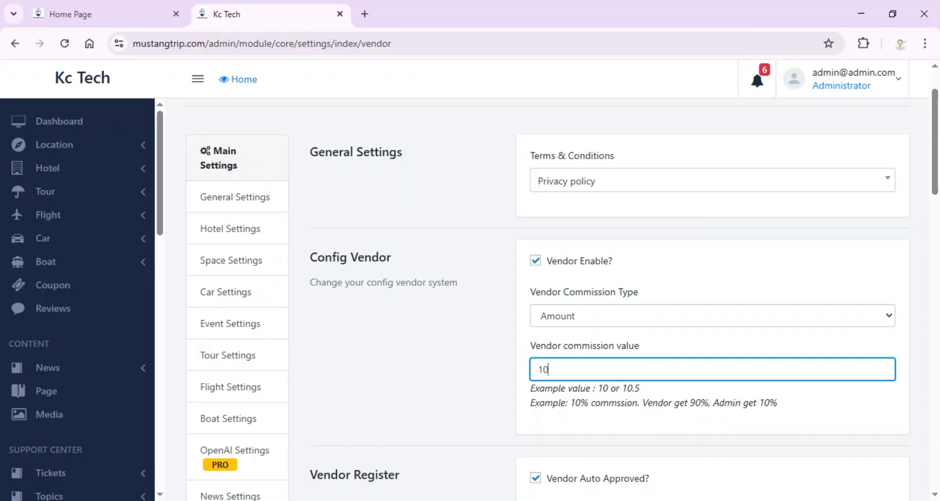
left_click(549, 316)
left_click(561, 344)
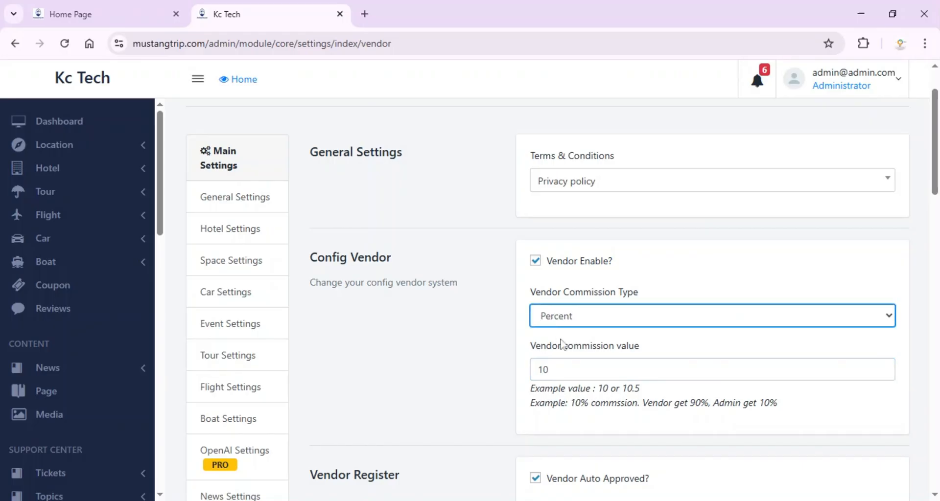
left_click(566, 362)
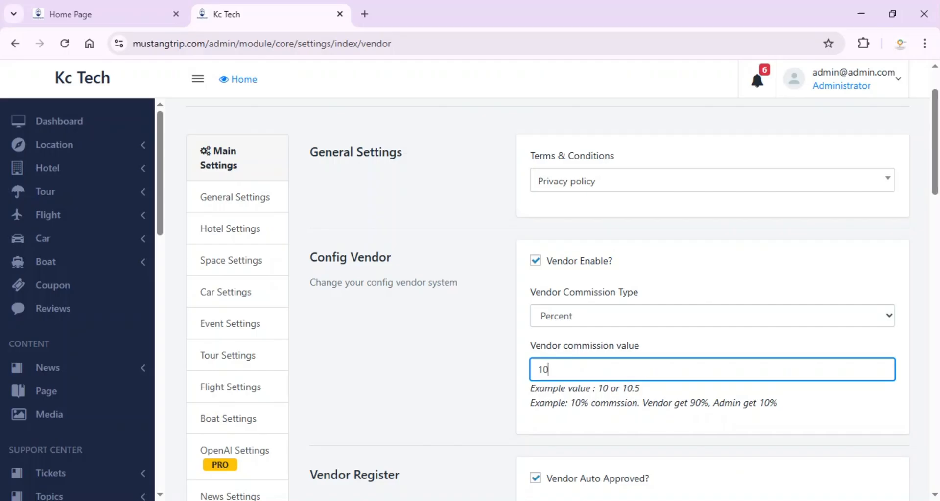
- Check the vendor registration and profile options against the header of the public home page and return to the admin panel
scroll(539, 294, "down", 4)
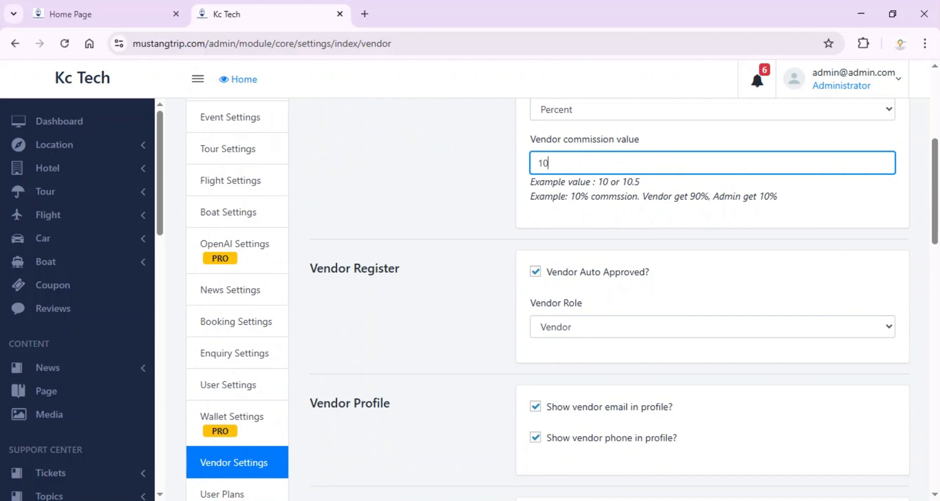
left_click(106, 15)
scroll(777, 259, "up", 10)
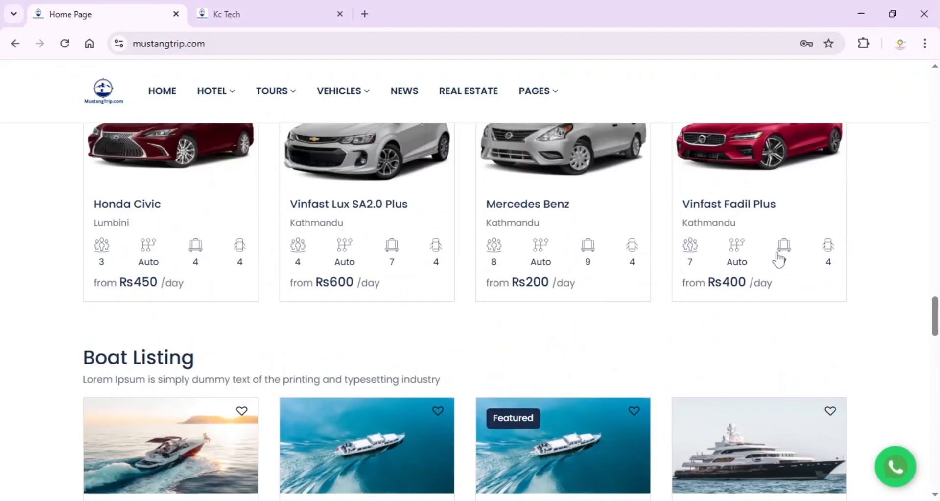
scroll(778, 259, "up", 15)
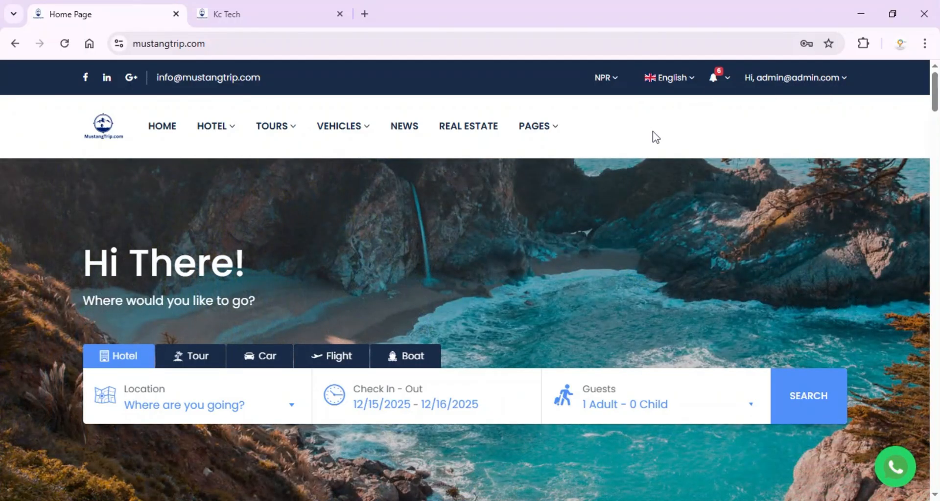
key("ctrl+Tab")
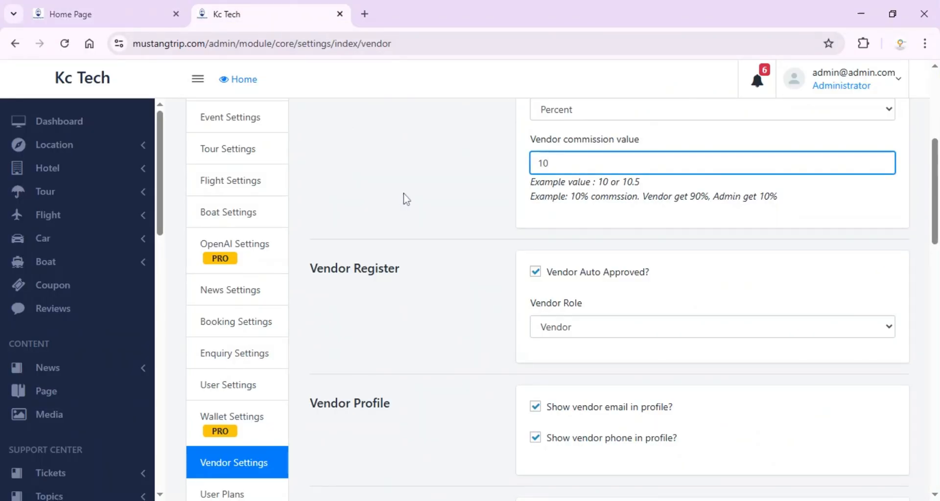
- Turn off vendor auto-approval and the display of vendor email and phone in the vendor profile
left_click(538, 274)
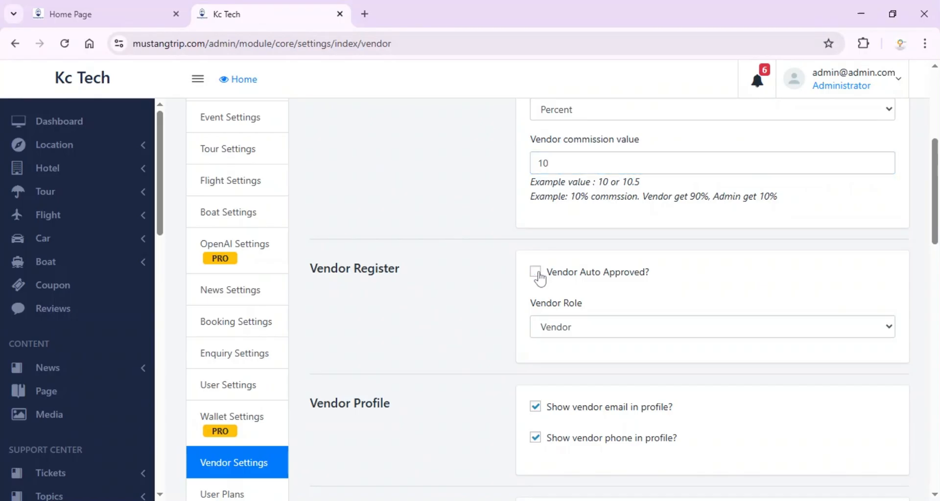
scroll(440, 287, "up", 3)
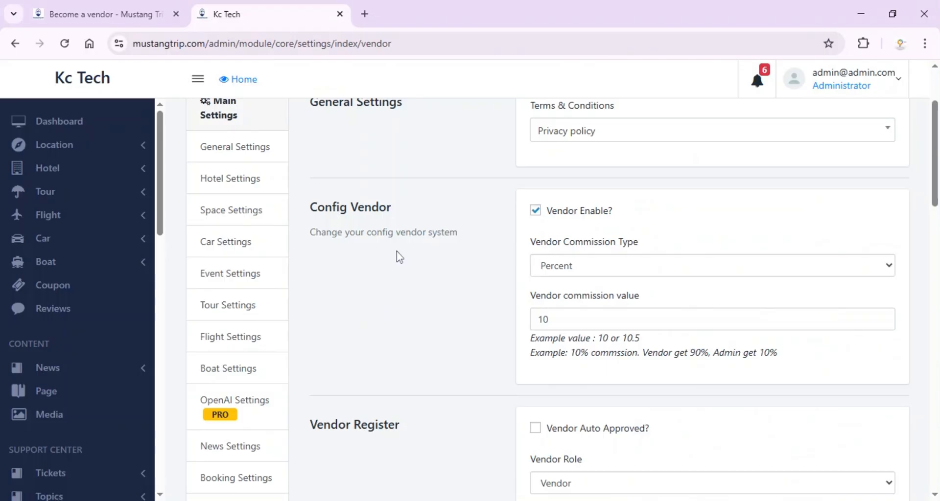
scroll(397, 253, "down", 7)
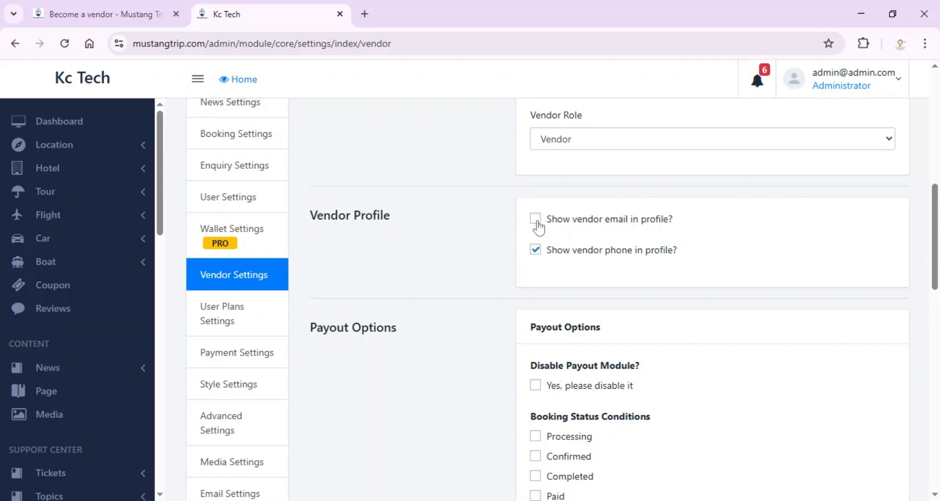
left_click(538, 250)
- Check the public Become a vendor page and examine the vendor payout options and registration email contents in the admin panel
left_click(109, 10)
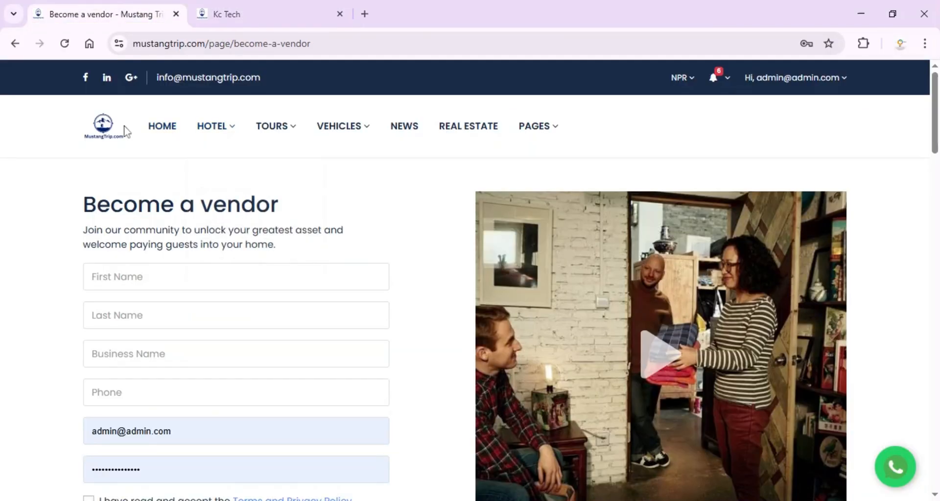
left_click(240, 12)
scroll(566, 304, "down", 3)
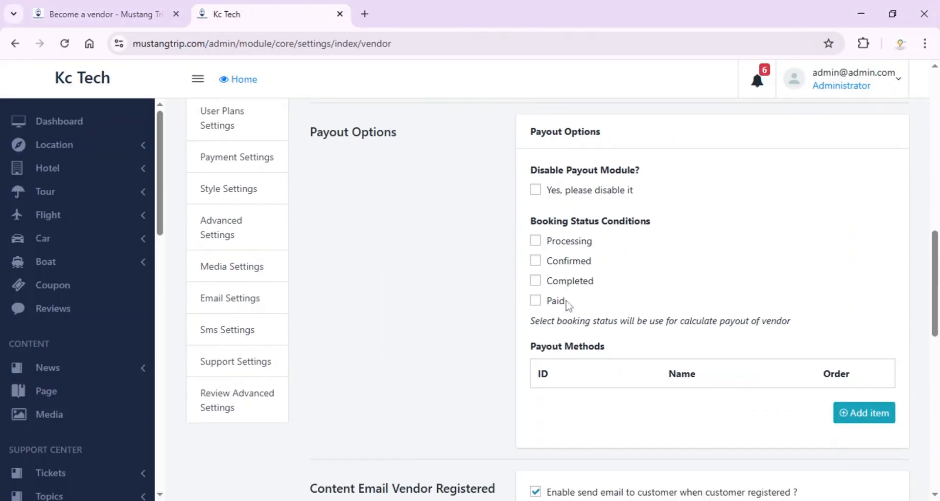
scroll(568, 304, "down", 4)
scroll(571, 308, "down", 5)
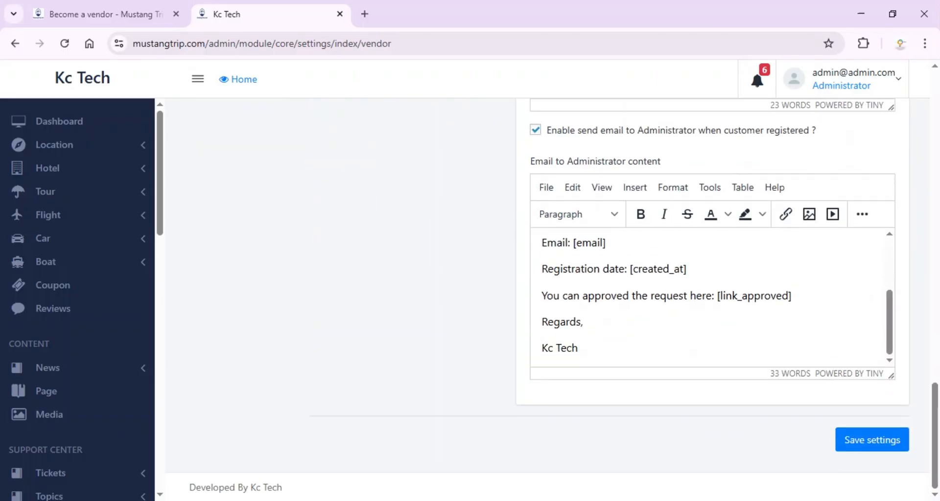
scroll(379, 304, "up", 15)
scroll(385, 304, "down", 1)
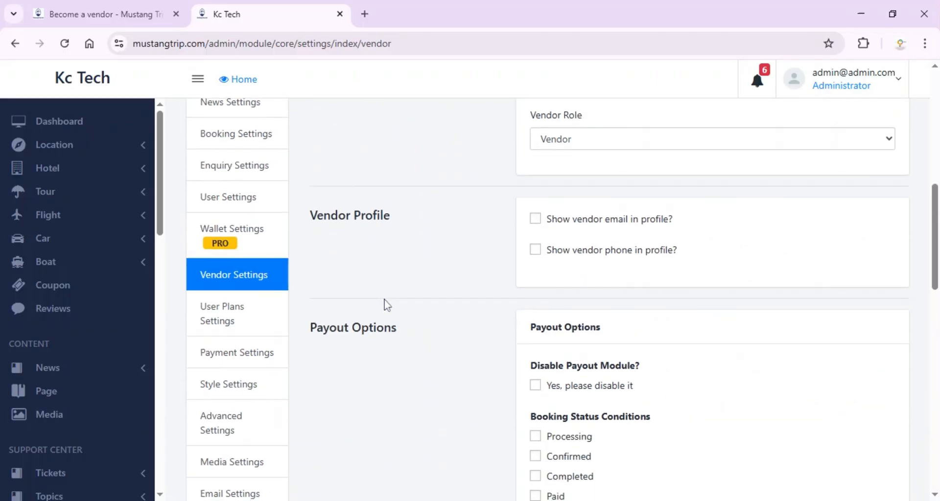
- Open the User Plans Settings and examine the pricing page options and the new and update plan request emails
left_click(221, 324)
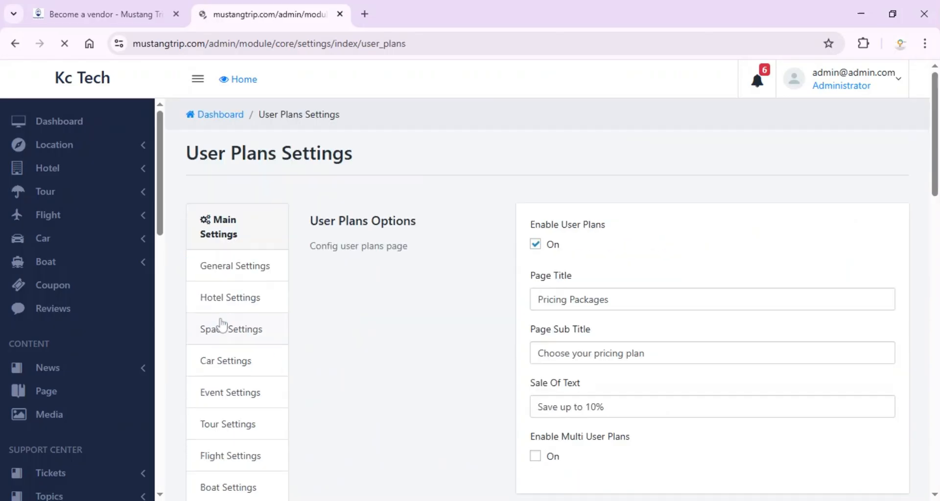
scroll(262, 304, "down", 5)
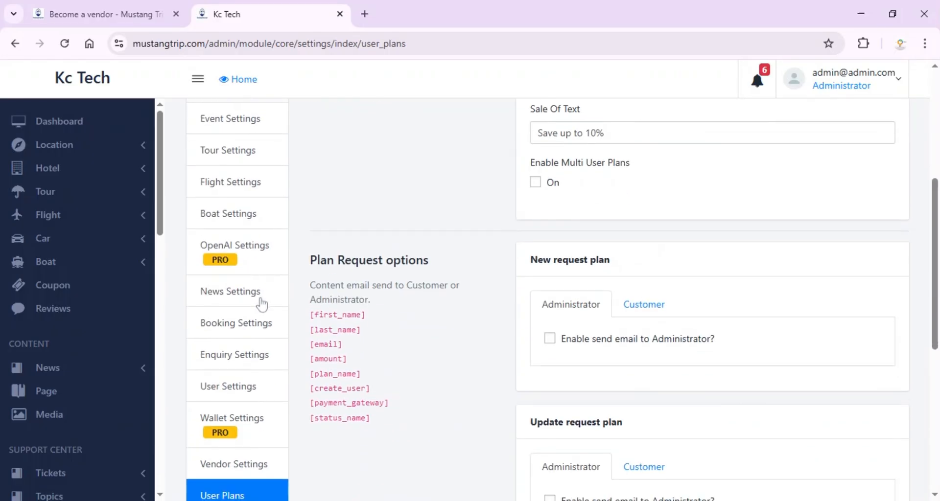
scroll(265, 318, "down", 2)
scroll(257, 343, "down", 2)
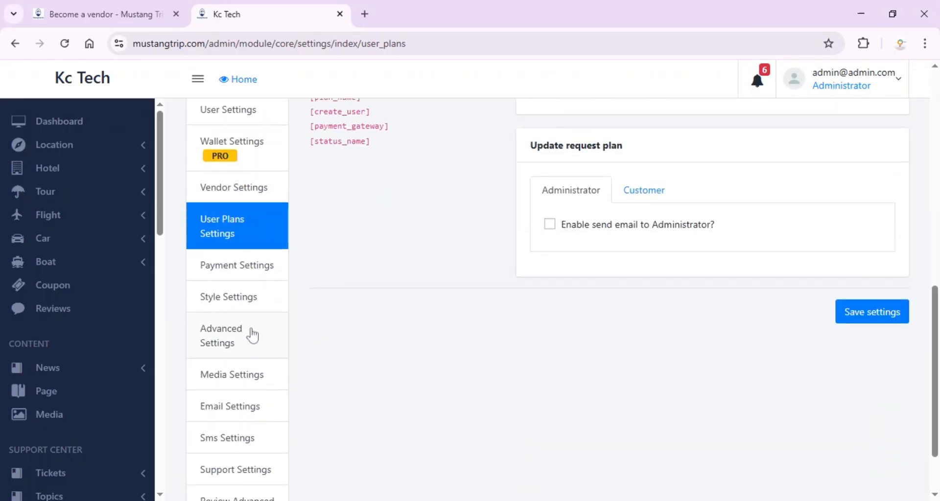
- Open the Payment Settings and examine the main currency and extra currency options
left_click(234, 277)
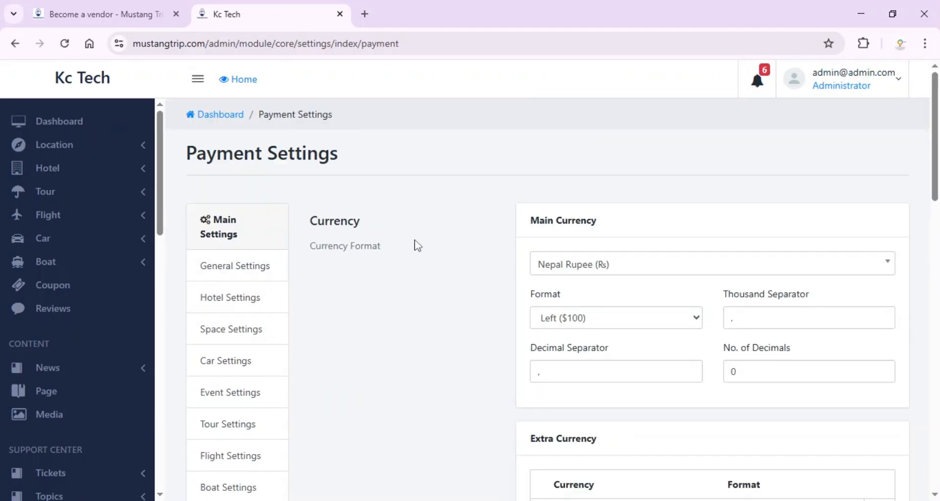
scroll(648, 270, "down", 3)
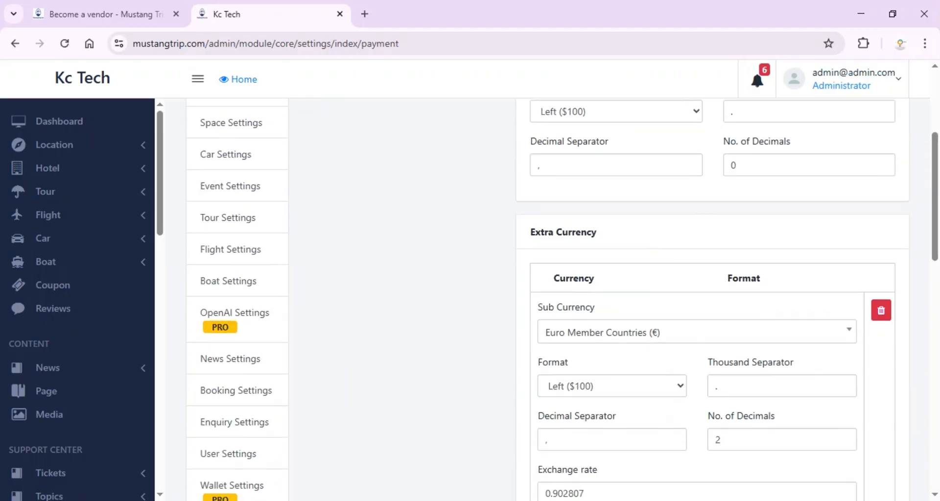
scroll(586, 270, "down", 3)
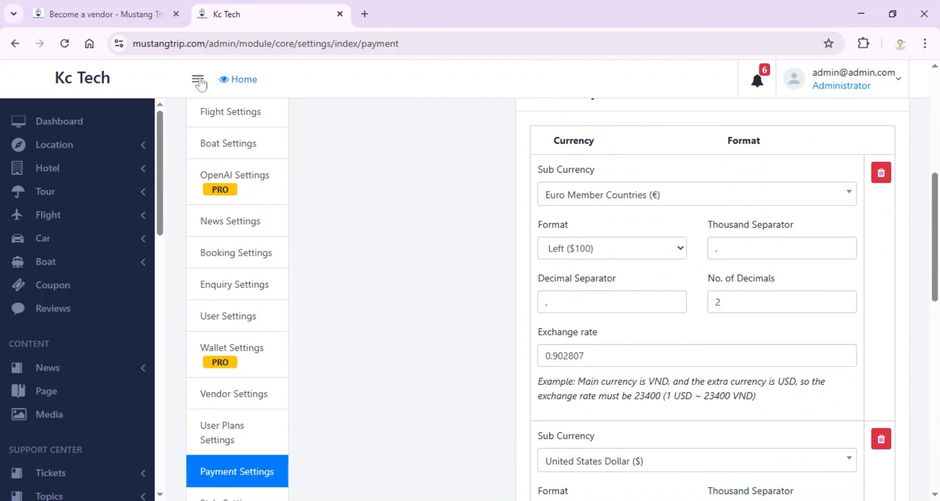
- Try to switch the public website's currency to USD, then check the hotel listing prices and the currency choices on the home page
left_click(103, 14)
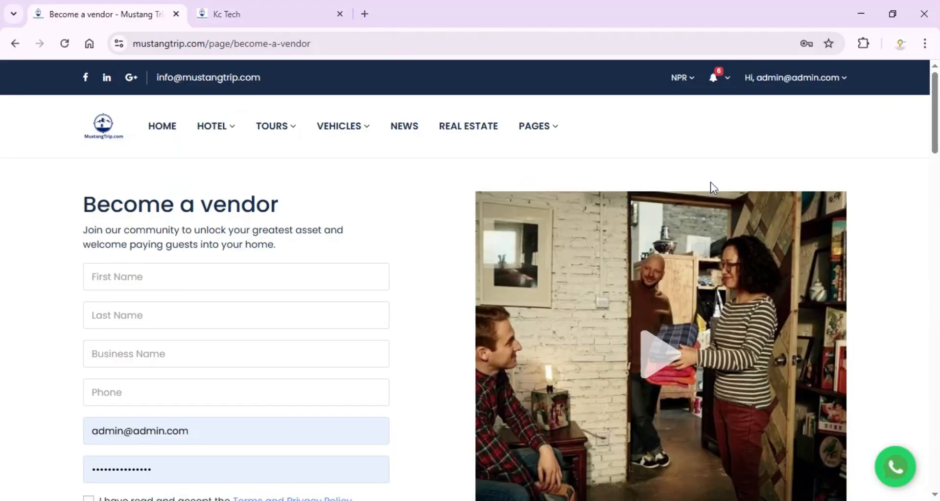
left_click(691, 81)
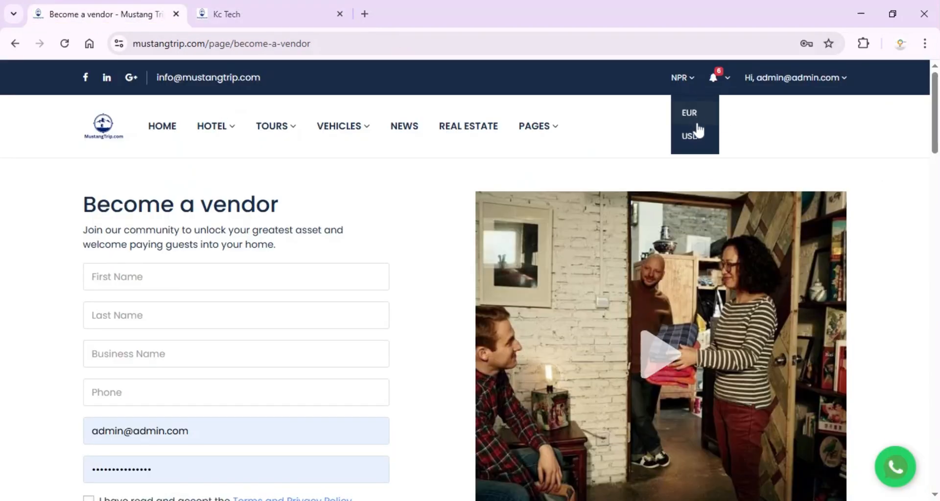
left_click(691, 137)
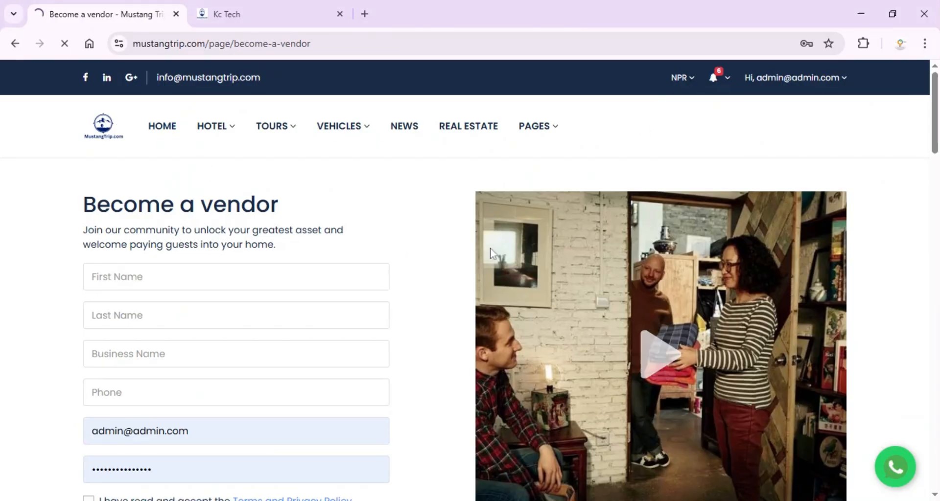
scroll(486, 268, "down", 5)
scroll(410, 321, "down", 3)
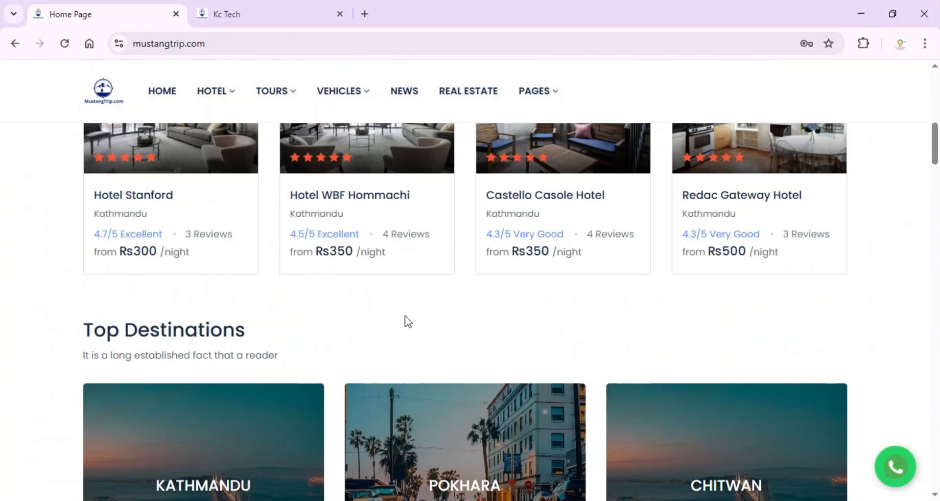
scroll(405, 322, "up", 2)
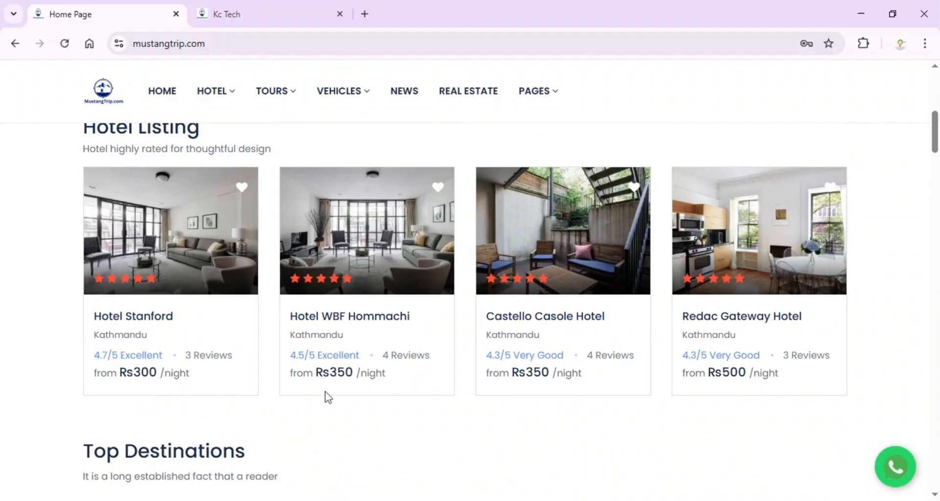
scroll(322, 388, "up", 5)
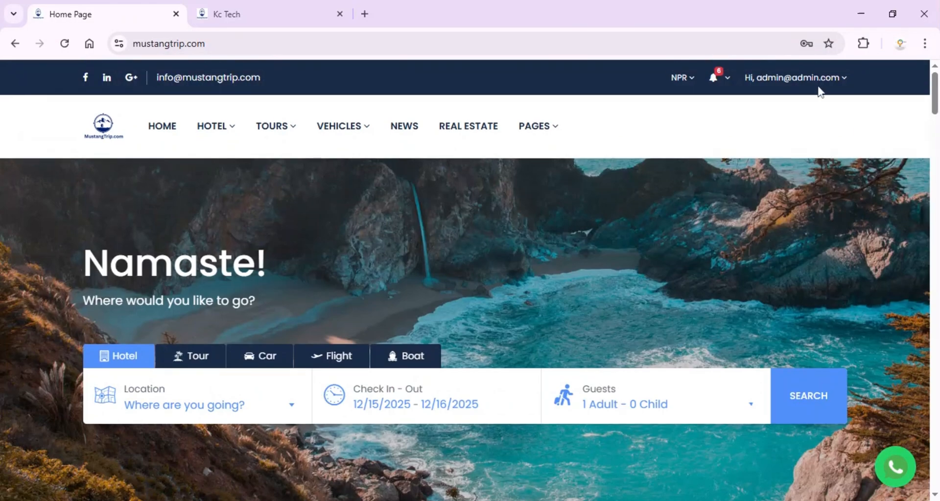
left_click(694, 90)
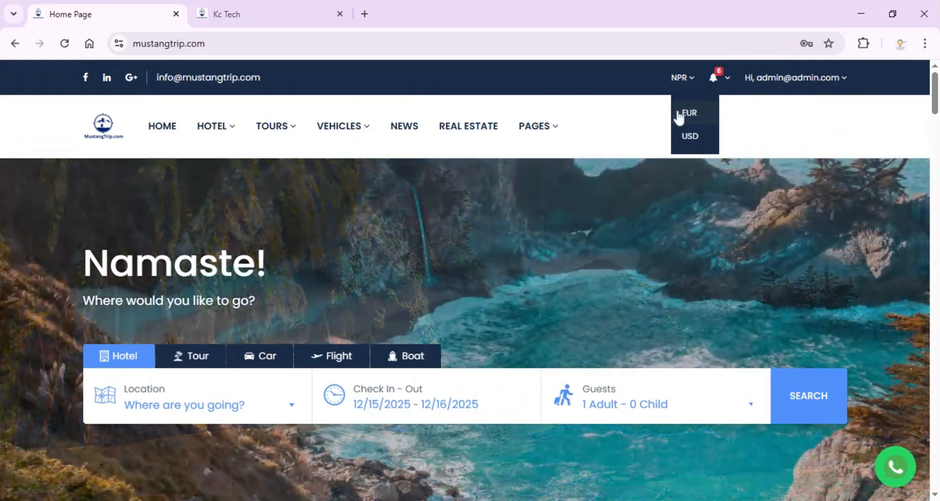
- Return to the admin panel and examine the Euro and United States Dollar extra currency entries, including the selectable sub currencies
left_click(285, 14)
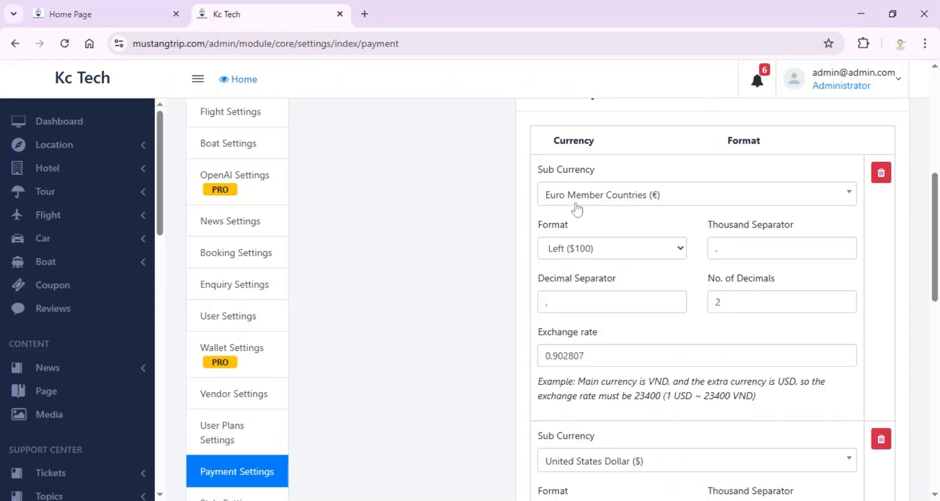
scroll(699, 273, "down", 2)
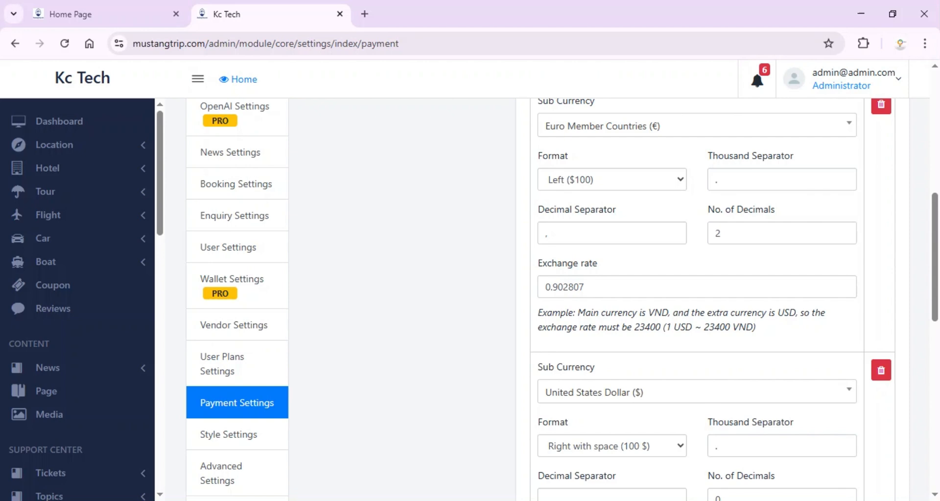
scroll(604, 266, "down", 4)
left_click(605, 264)
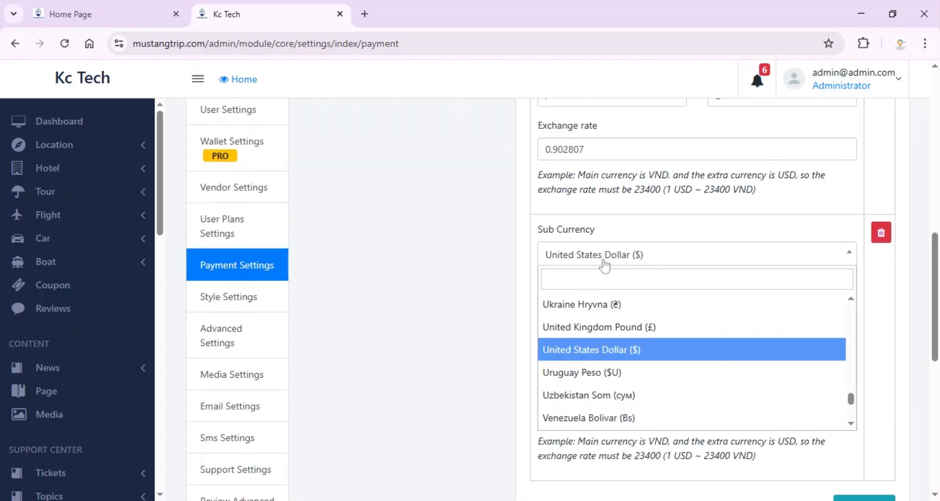
left_click(605, 265)
scroll(604, 266, "down", 10)
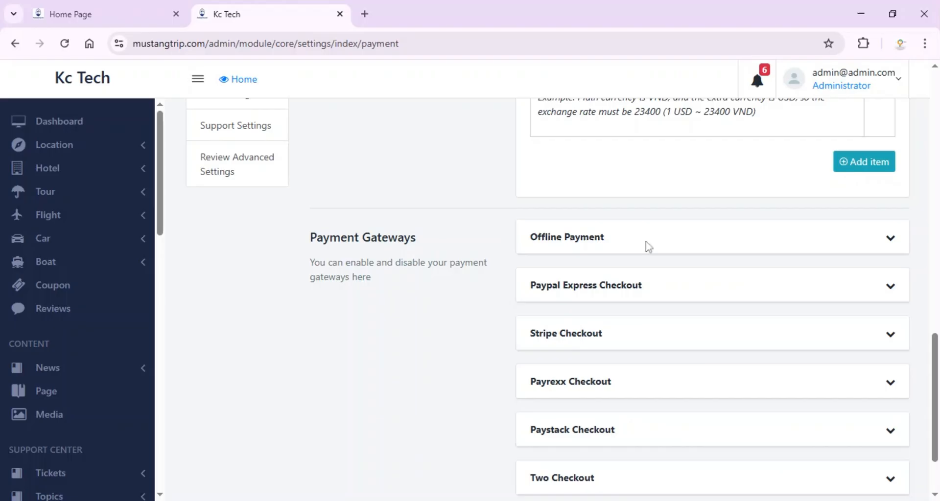
- Expand the Offline Payment gateway and examine its enable option, custom name, logo, payment note and HTML description
left_click(889, 238)
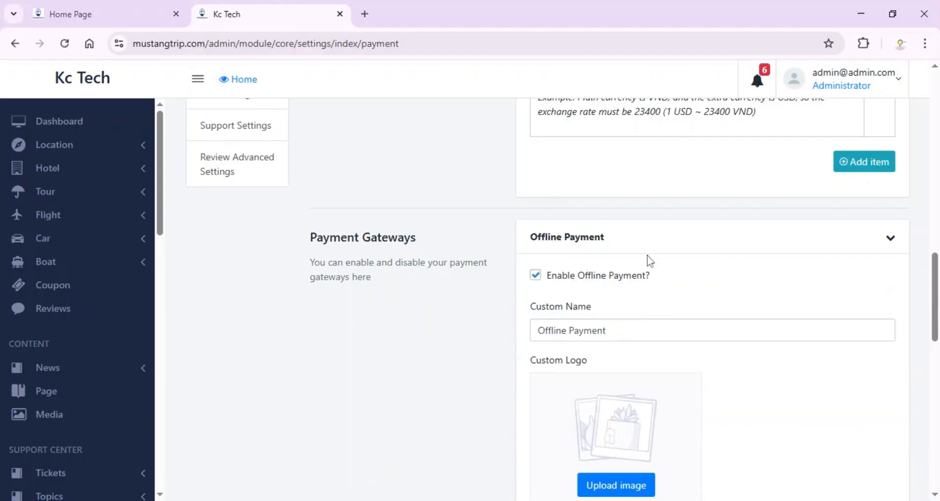
scroll(649, 260, "down", 10)
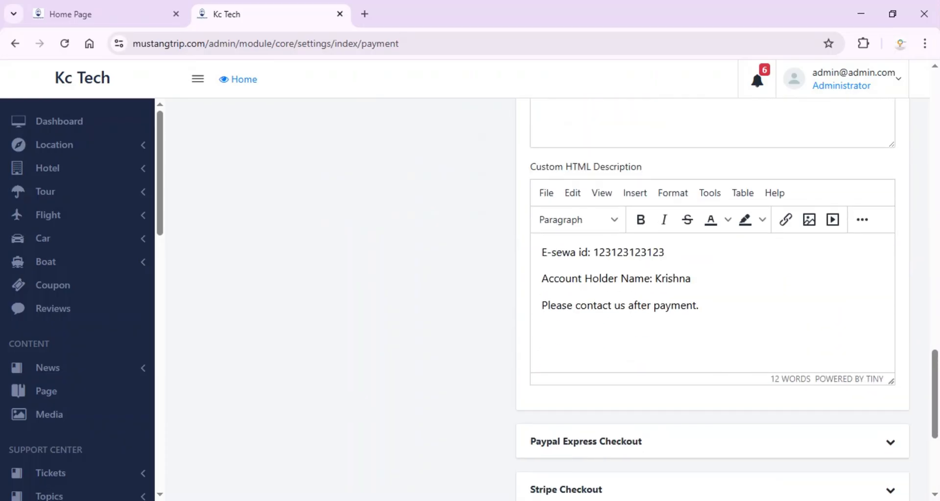
scroll(713, 299, "down", 1)
scroll(713, 299, "up", 1)
scroll(712, 299, "up", 3)
scroll(459, 250, "up", 5)
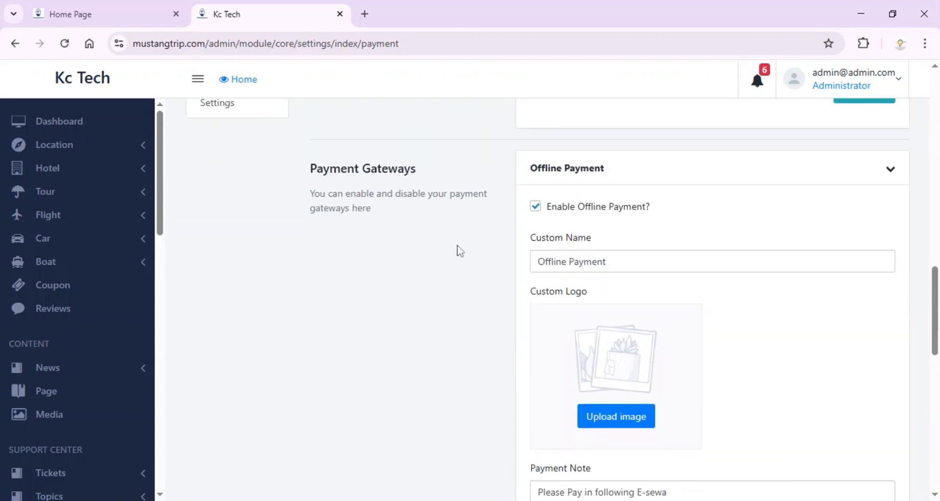
- Expand the Stripe Checkout gateway and examine its enable option, key fields, sandbox mode and webhook settings
scroll(459, 250, "down", 10)
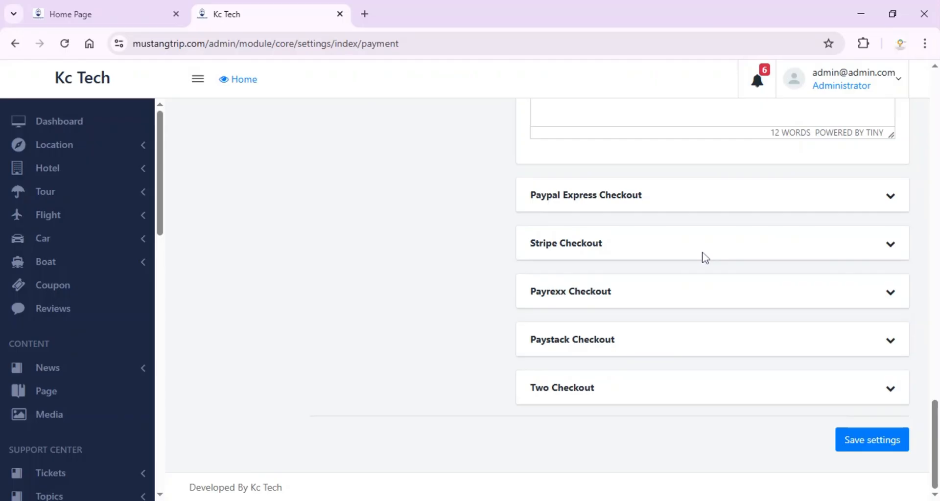
left_click(890, 247)
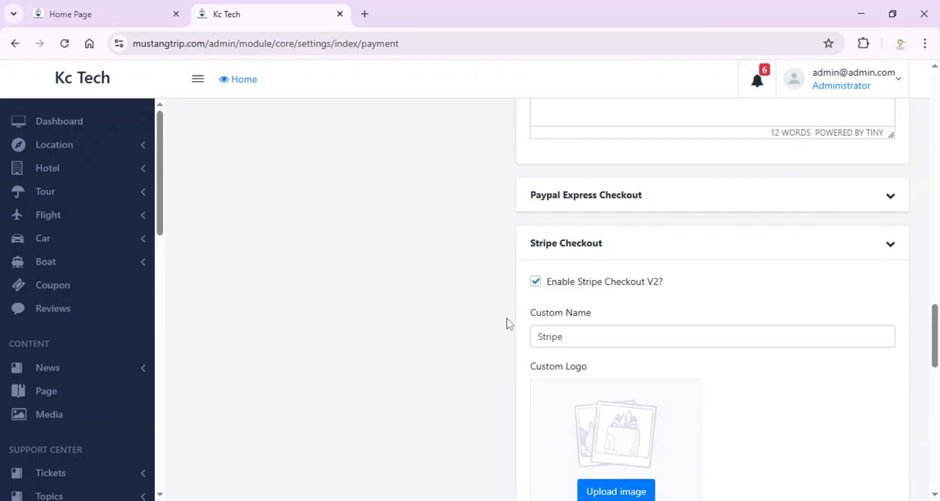
scroll(497, 324, "down", 2)
scroll(497, 324, "down", 10)
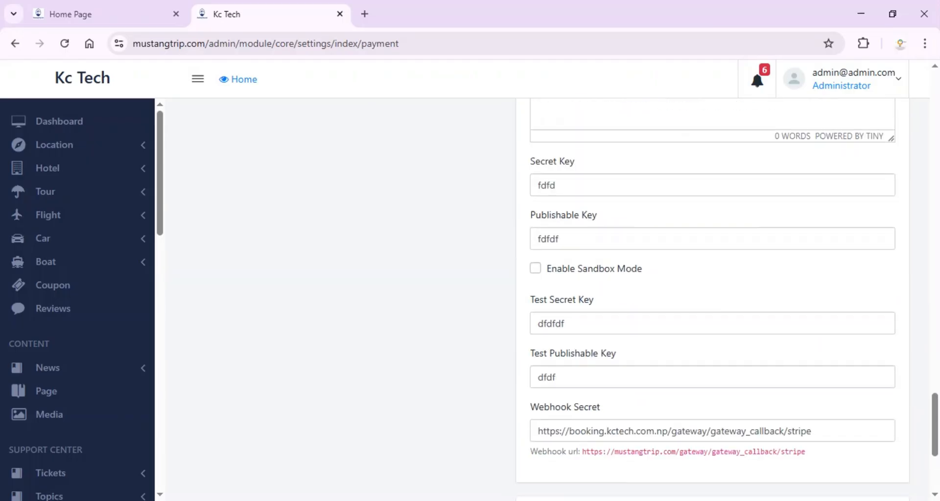
scroll(579, 271, "down", 5)
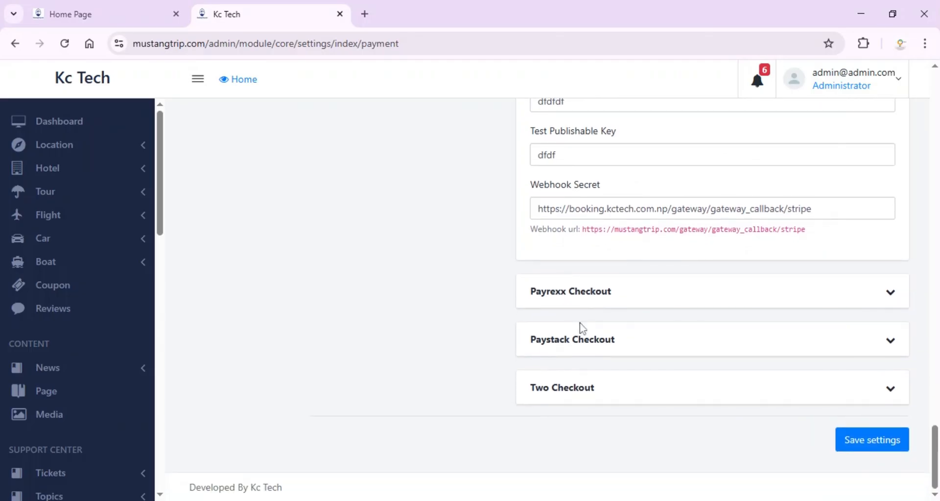
scroll(395, 293, "up", 5)
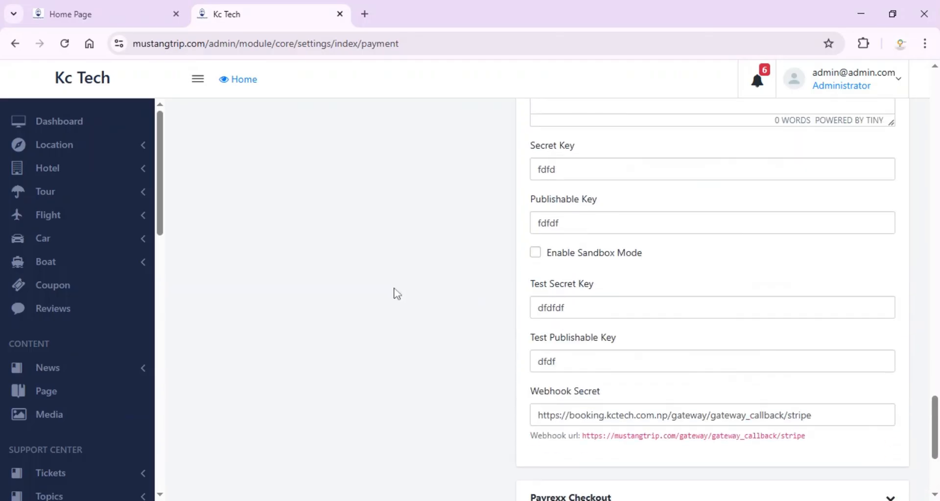
- Open the Style Settings and examine the main color, typography, heading font and sticky header options
scroll(396, 294, "up", 20)
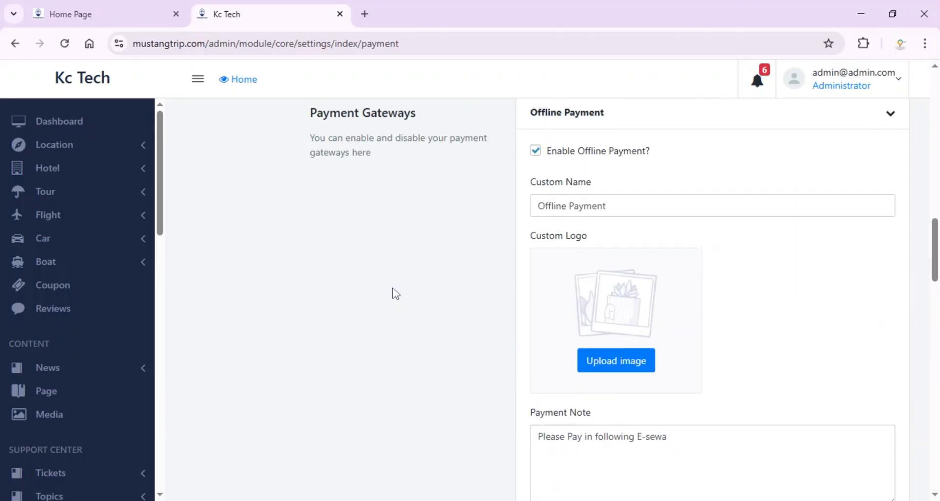
scroll(396, 293, "up", 10)
scroll(396, 294, "down", 3)
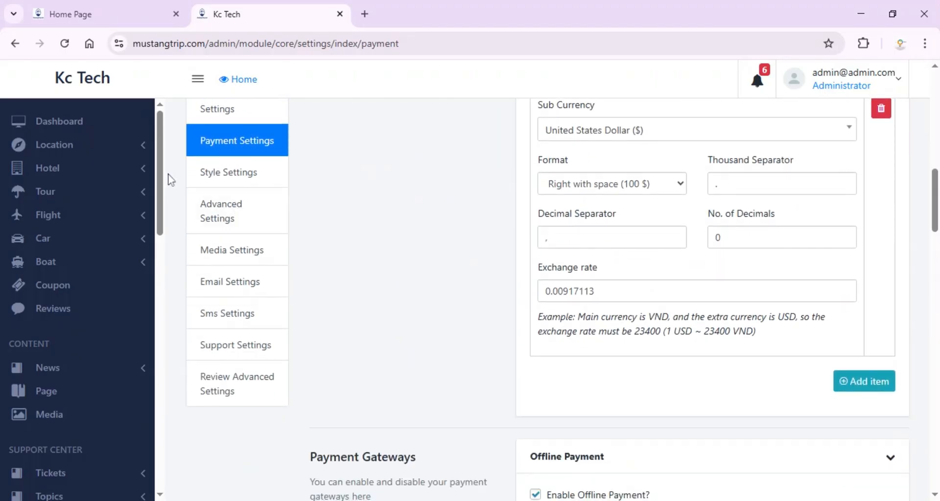
left_click(228, 179)
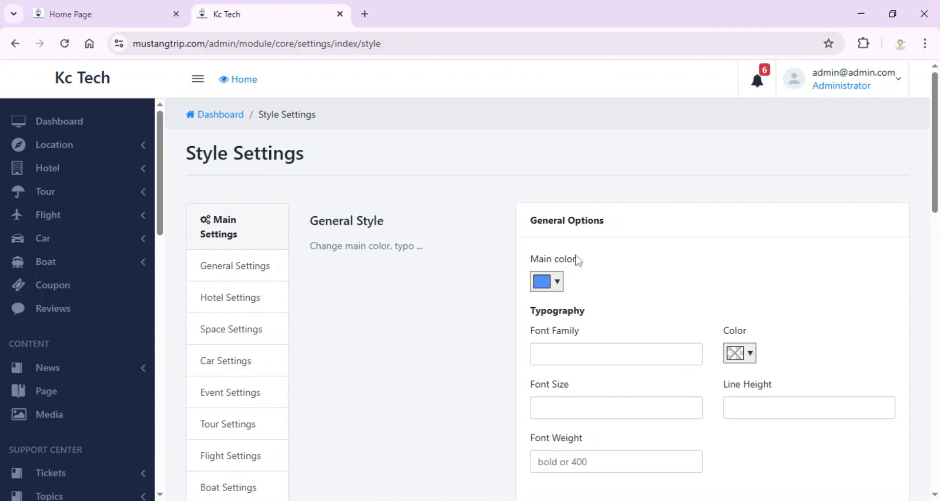
scroll(604, 279, "down", 7)
scroll(570, 294, "down", 4)
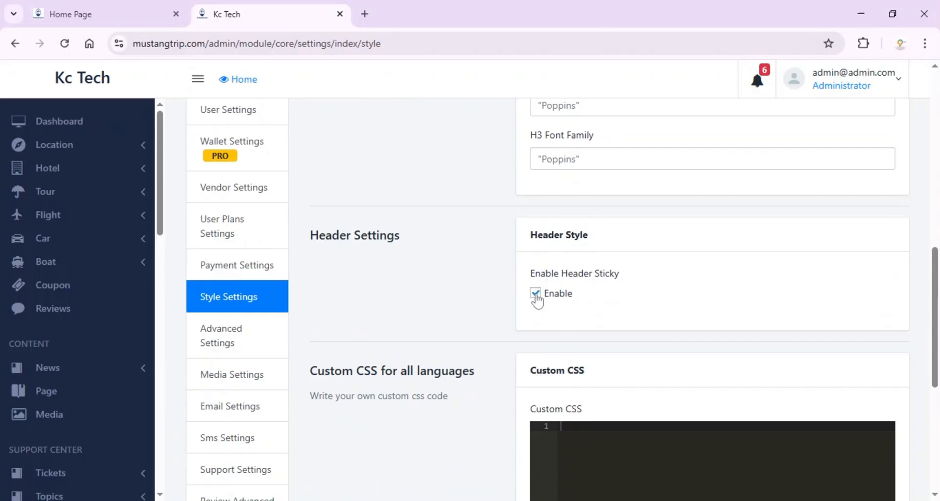
- Check the sticky header on the scrolled public home page against the Enable Header Sticky option and return to the admin panel
left_click(73, 14)
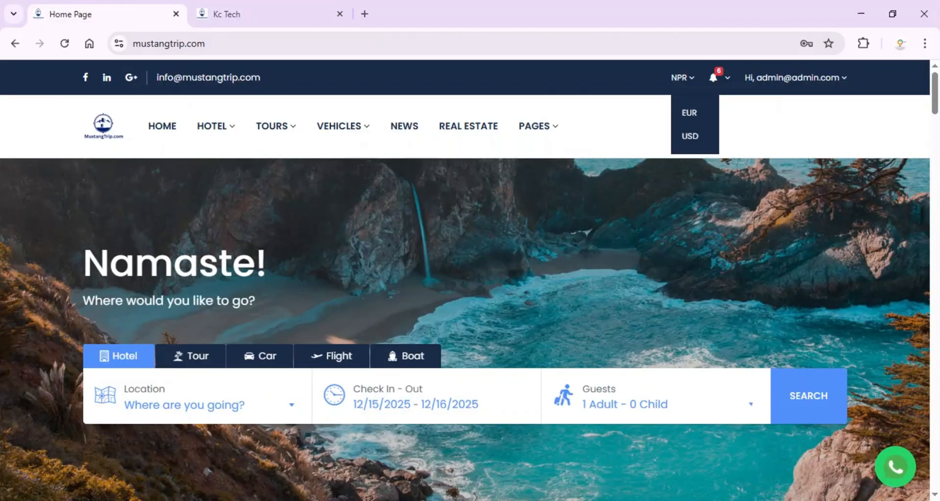
scroll(419, 204, "down", 6)
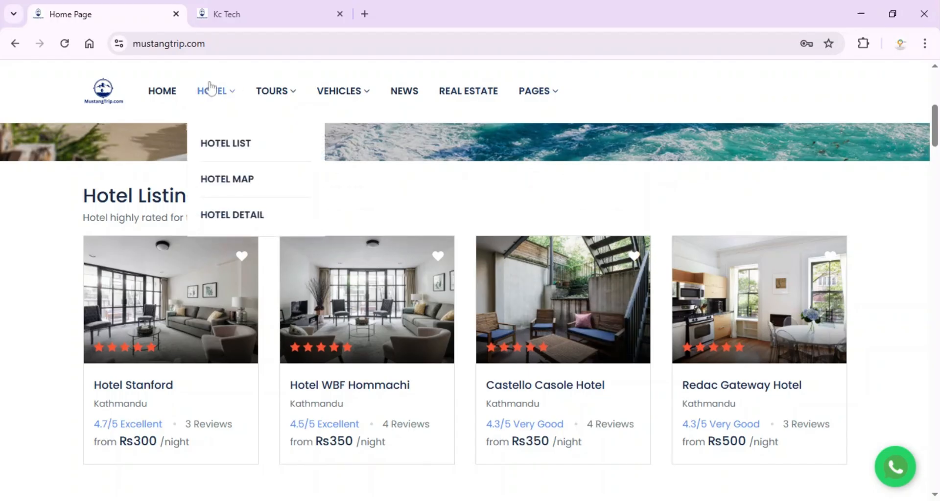
left_click(251, 14)
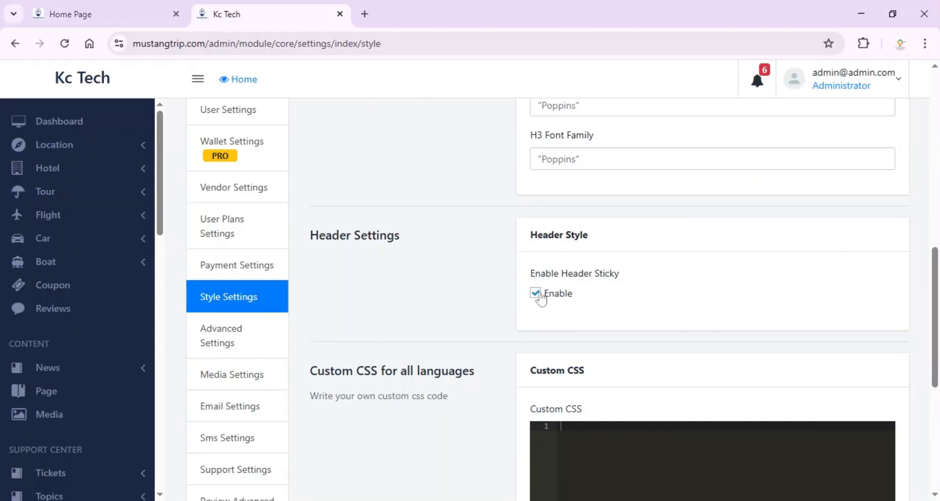
left_click(137, 13)
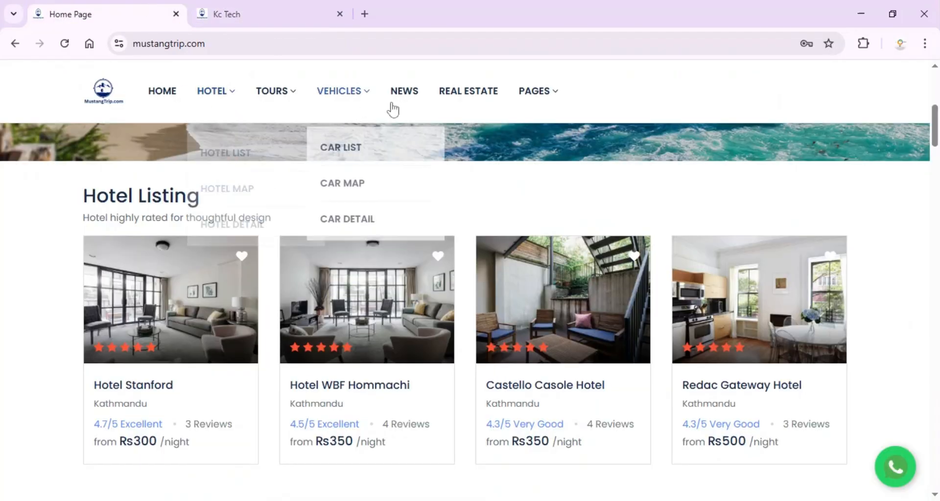
left_click(220, 14)
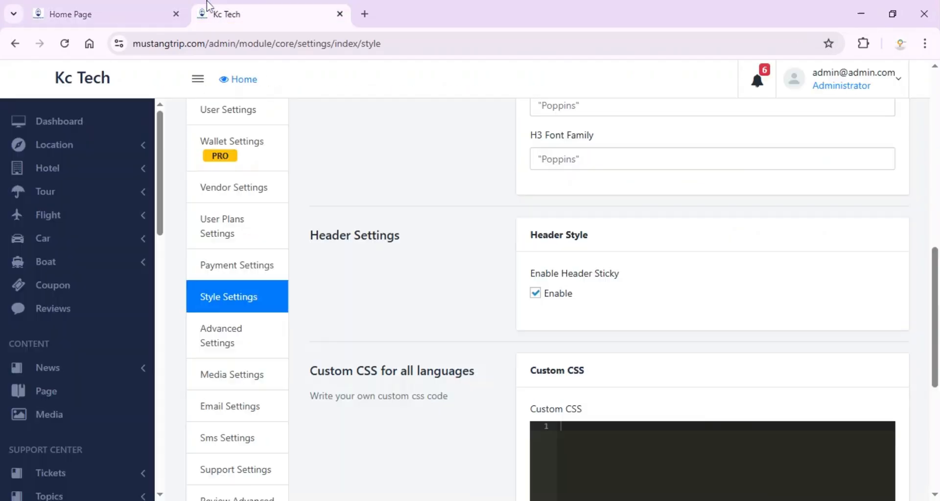
- Examine the custom CSS section of the style settings
scroll(553, 274, "down", 5)
scroll(553, 276, "down", 1)
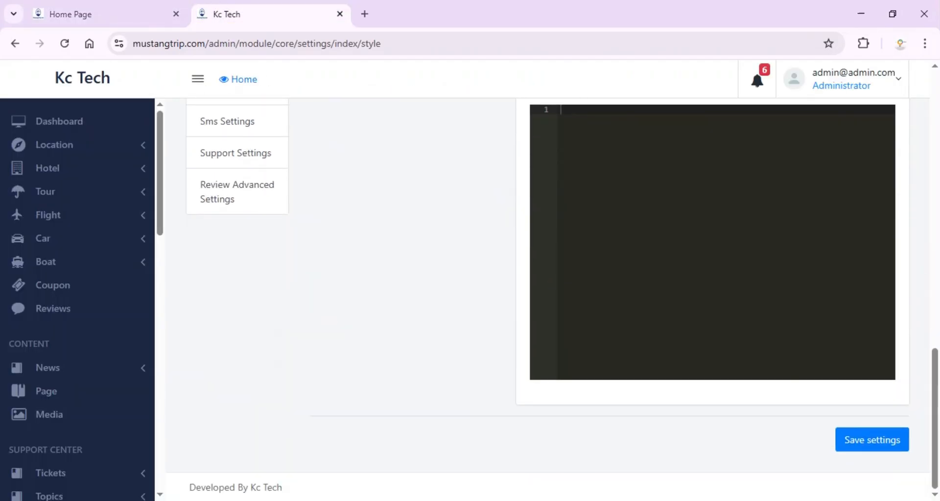
scroll(412, 300, "up", 5)
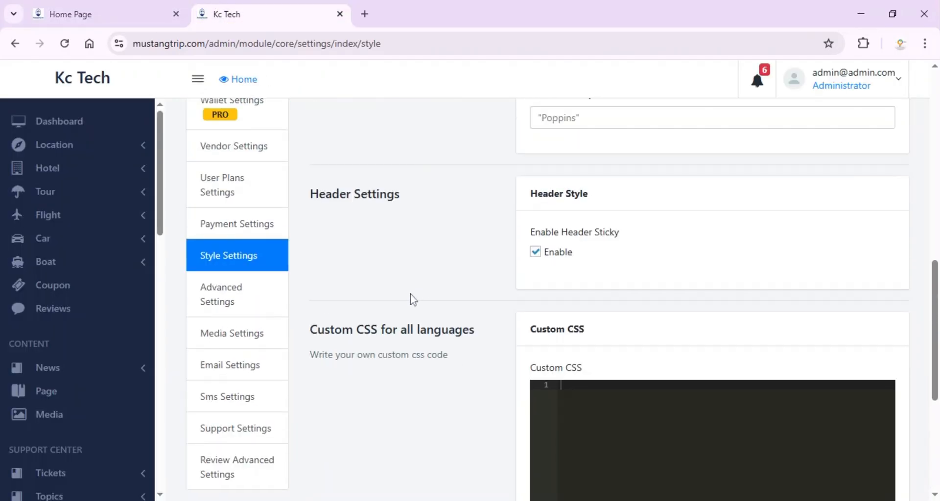
- Open the Advanced Settings and examine the choices of the Search open tab option
left_click(227, 307)
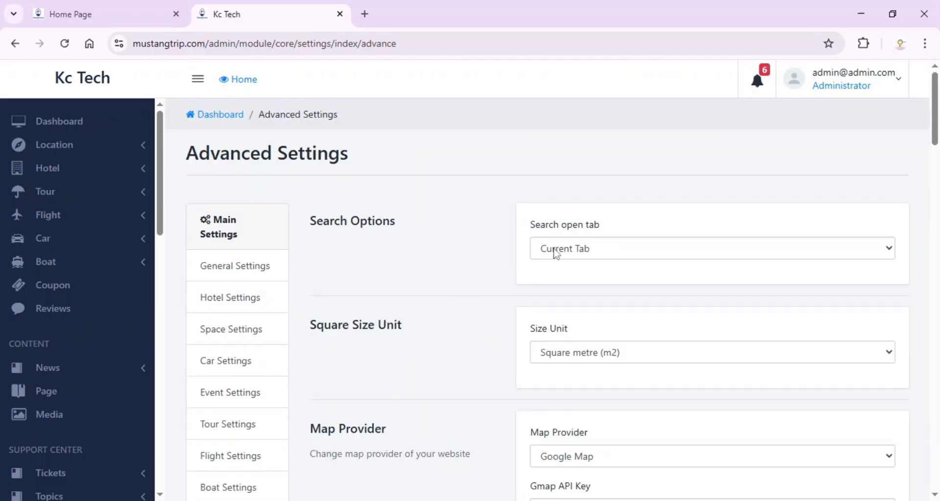
left_click(573, 251)
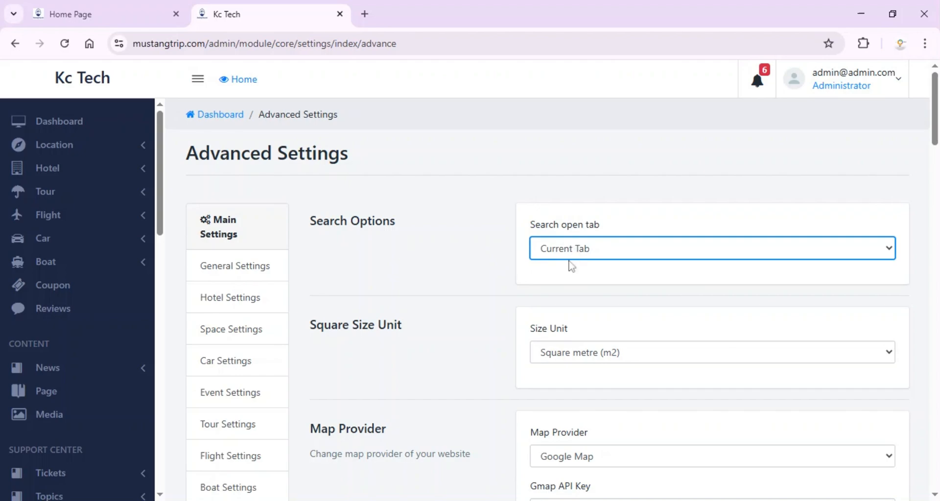
- Search for hotels in Kathmandu from the public home page to check which tab the results open in
left_click(71, 14)
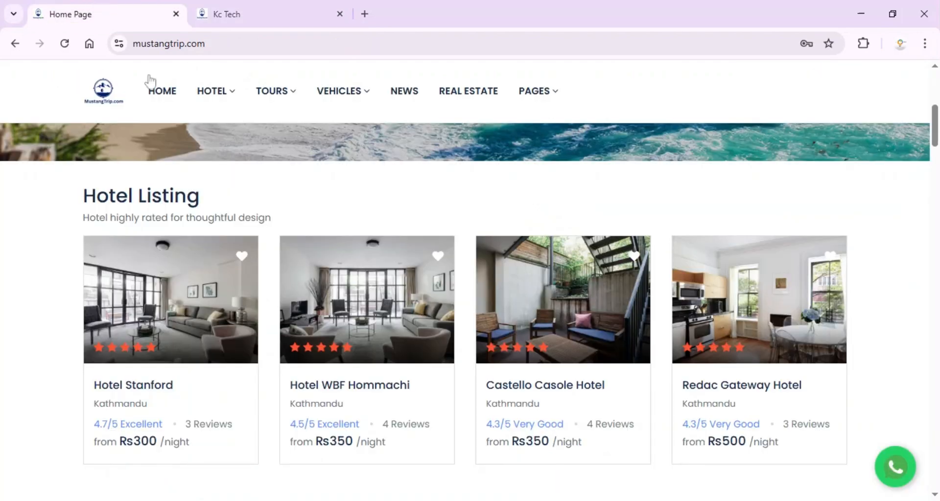
scroll(318, 415, "up", 7)
scroll(316, 401, "down", 1)
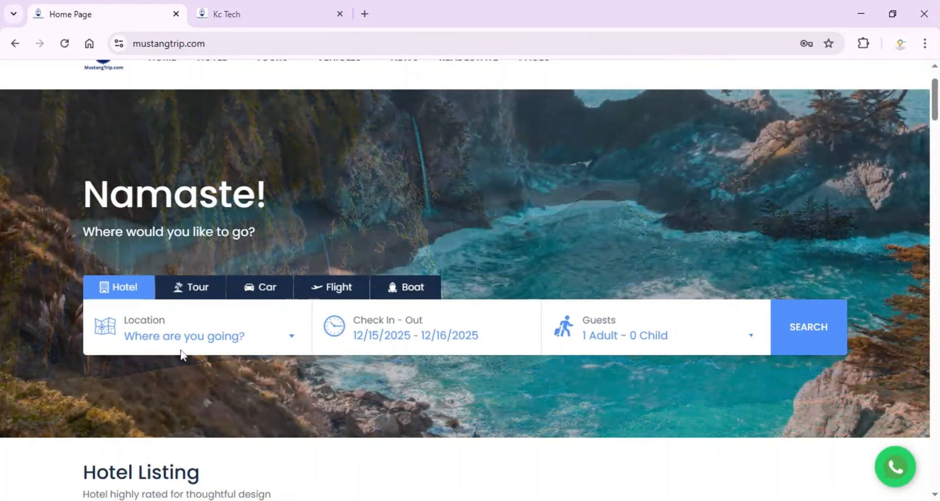
left_click(182, 350)
left_click(173, 372)
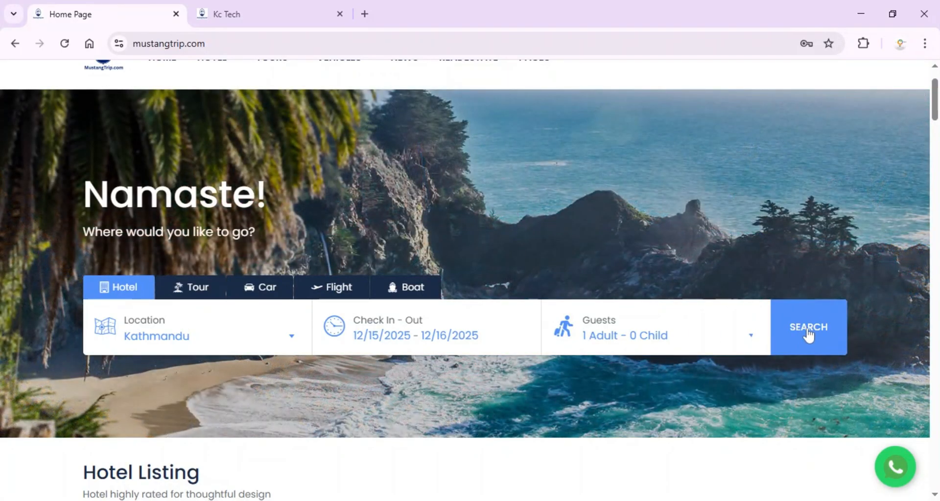
left_click(808, 333)
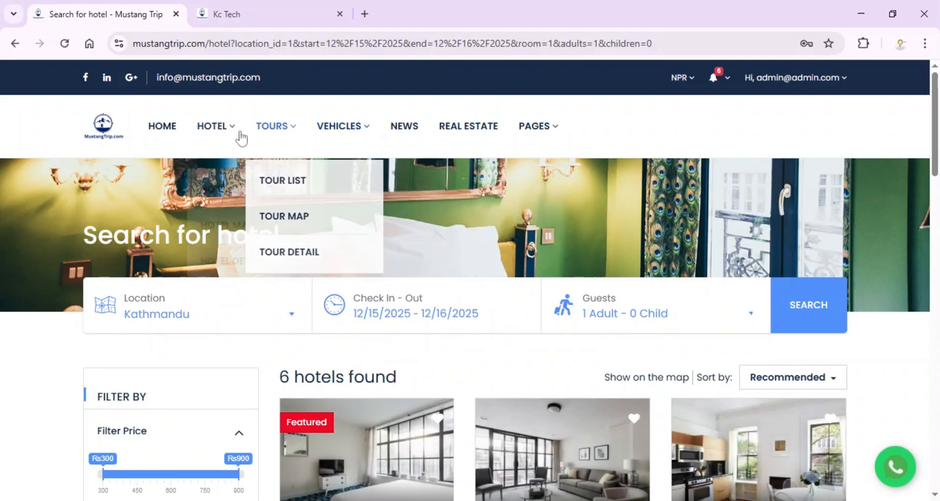
mouse_move(217, 127)
- Return to the admin panel's Advanced Settings and set Search open tab to Open New Tab
left_click(296, 10)
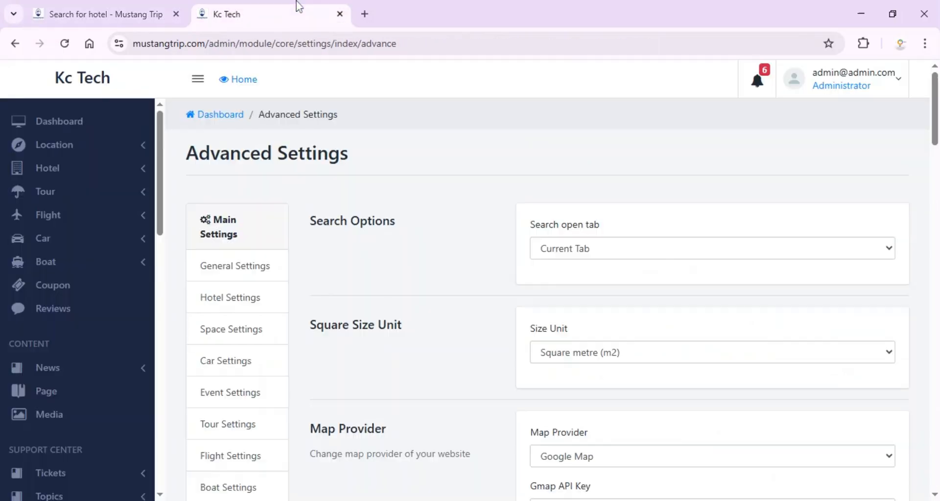
left_click(584, 259)
left_click(578, 284)
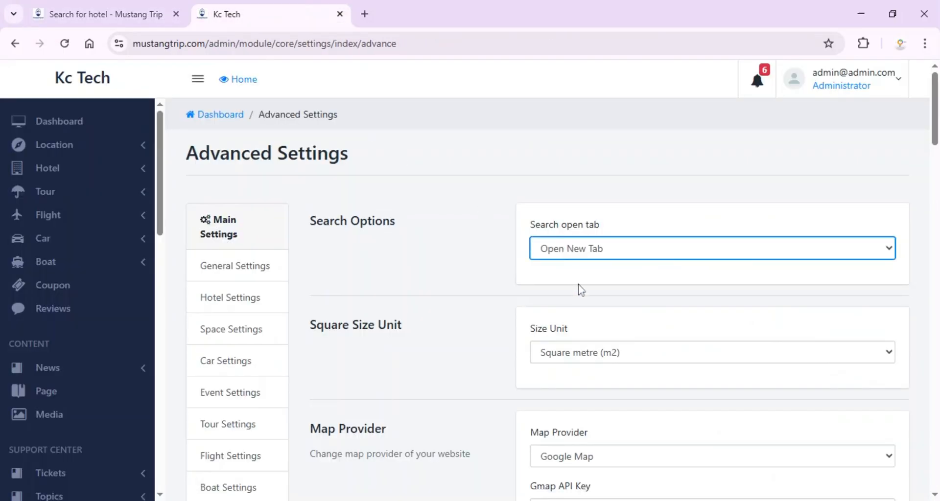
- Examine the size unit, map provider, default map options, social login and ReCaptcha sections of the Advanced Settings
scroll(581, 288, "down", 3)
scroll(520, 283, "down", 2)
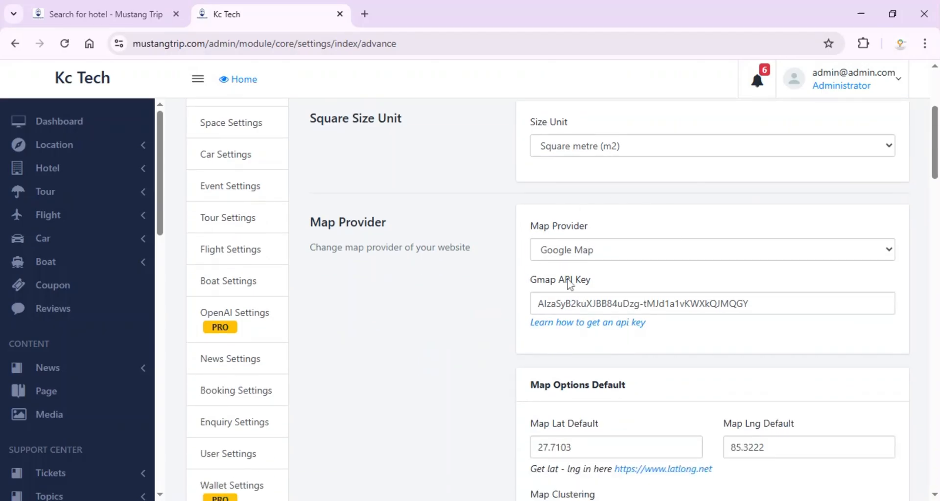
scroll(568, 282, "down", 3)
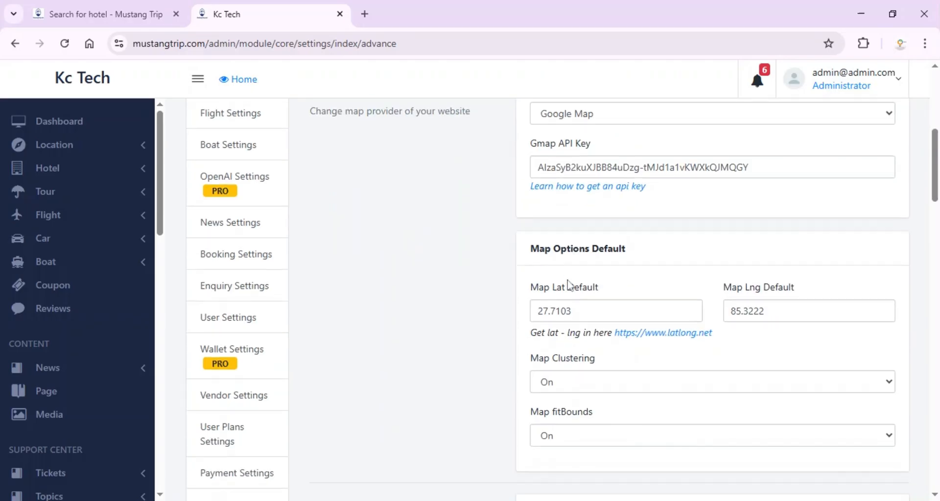
scroll(554, 314, "down", 6)
scroll(553, 315, "down", 12)
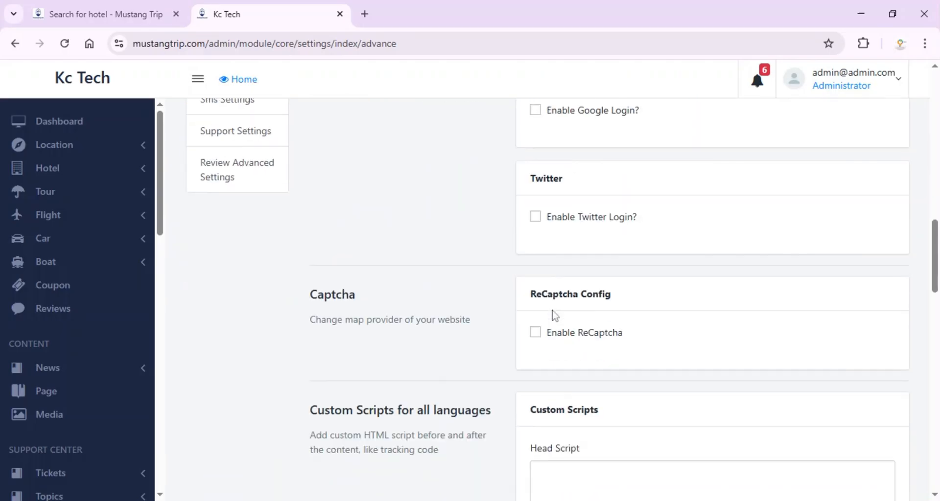
- Examine the custom scripts, cookie agreement and Pusher API sections, and return to the Social Login section
scroll(554, 315, "down", 4)
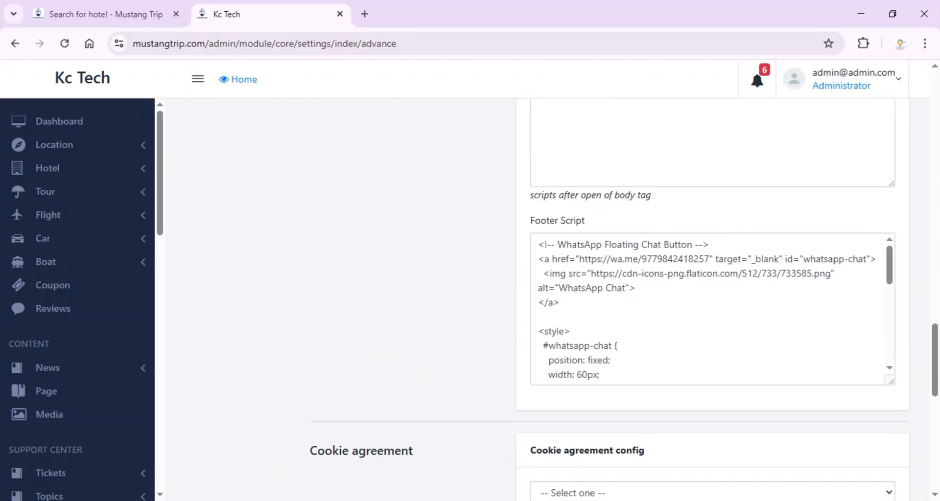
scroll(553, 315, "down", 3)
scroll(399, 289, "down", 4)
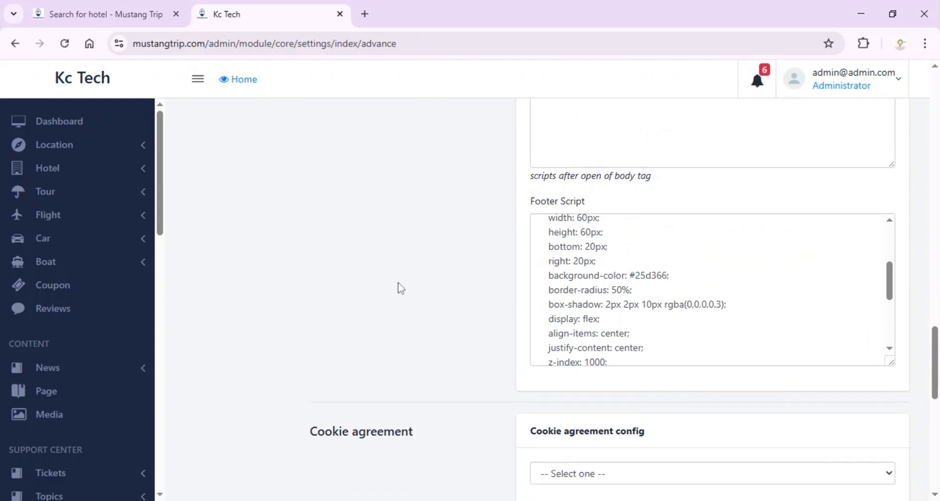
scroll(399, 291, "down", 5)
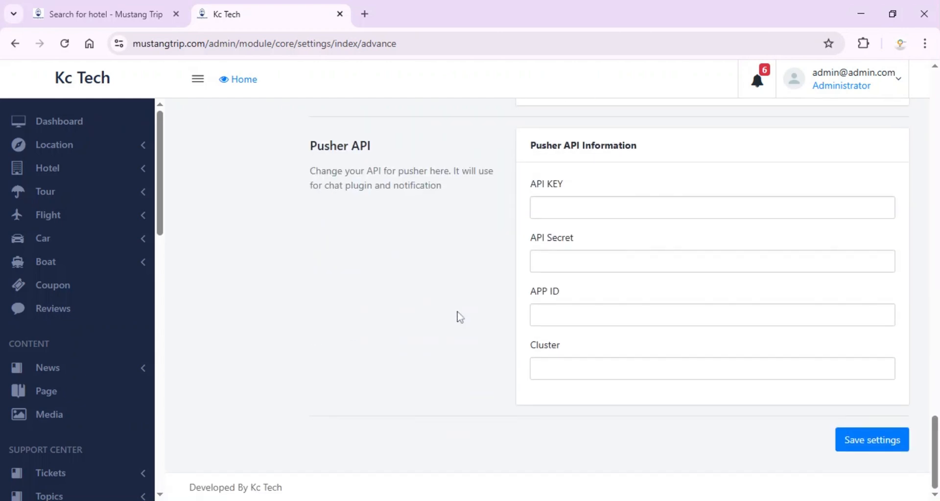
scroll(460, 317, "up", 4)
scroll(460, 317, "up", 12)
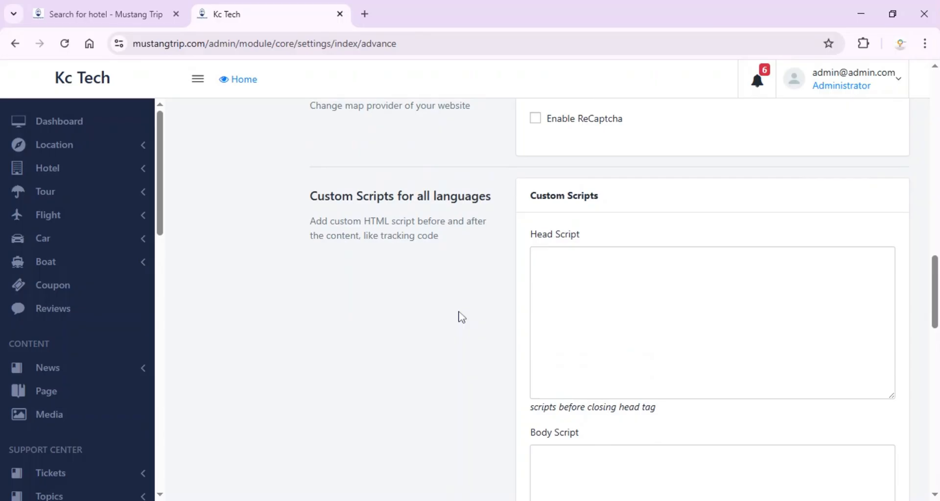
scroll(460, 318, "up", 8)
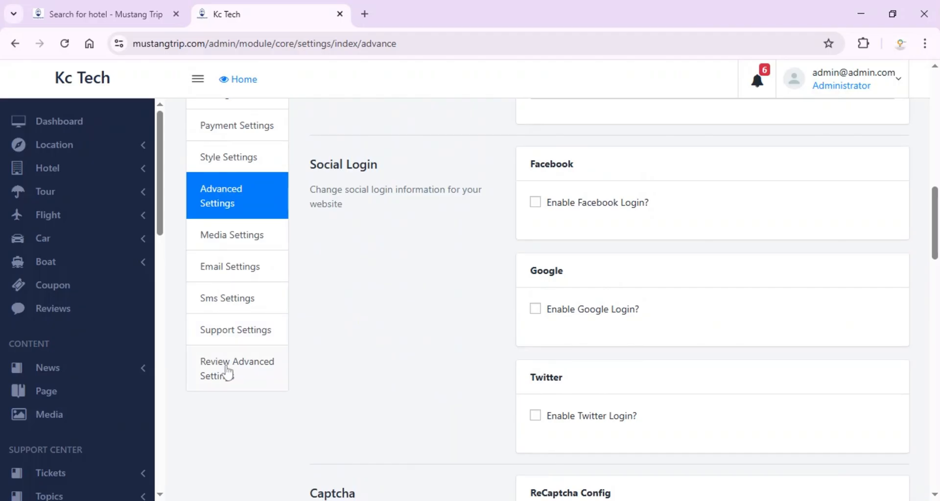
scroll(88, 367, "down", 3)
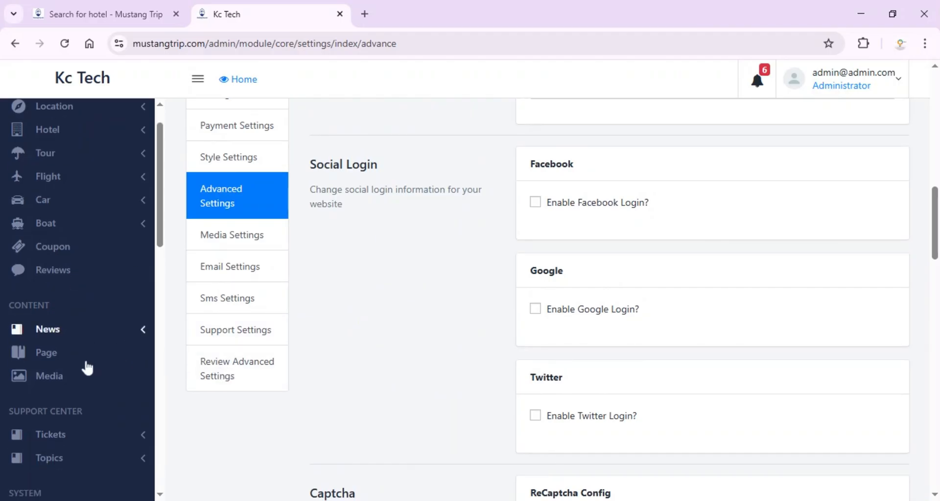
scroll(88, 363, "up", 3)
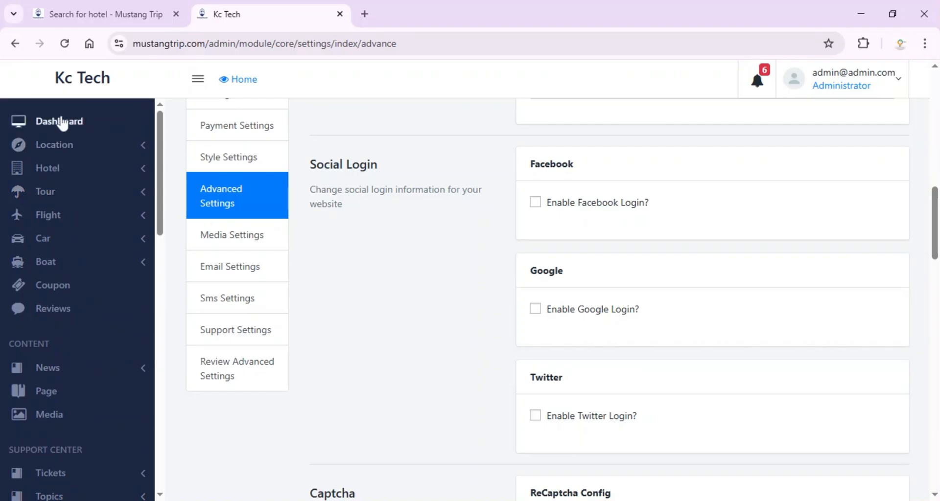